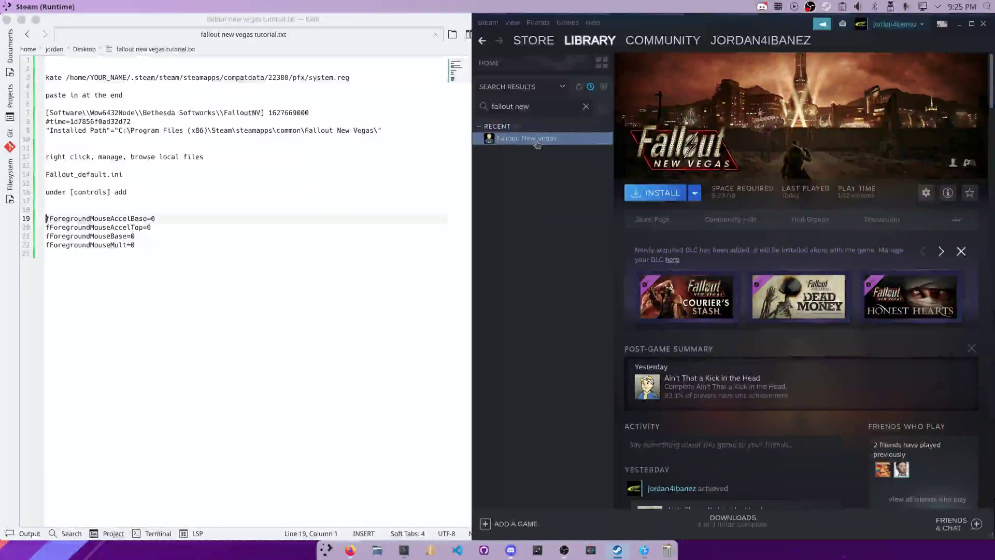
Install Fallout: New Vegas from its library page and let the download finish.
left_click(647, 194)
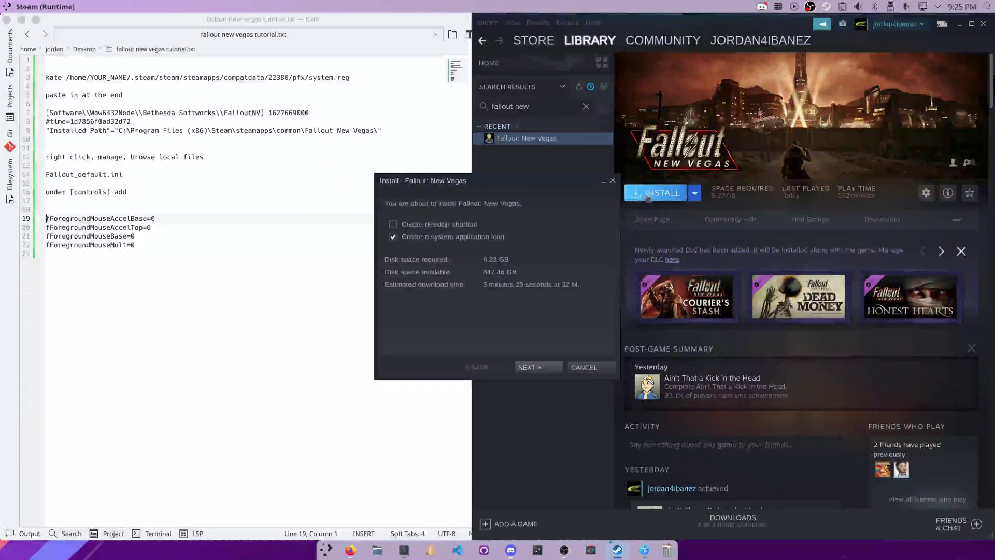
left_click(534, 368)
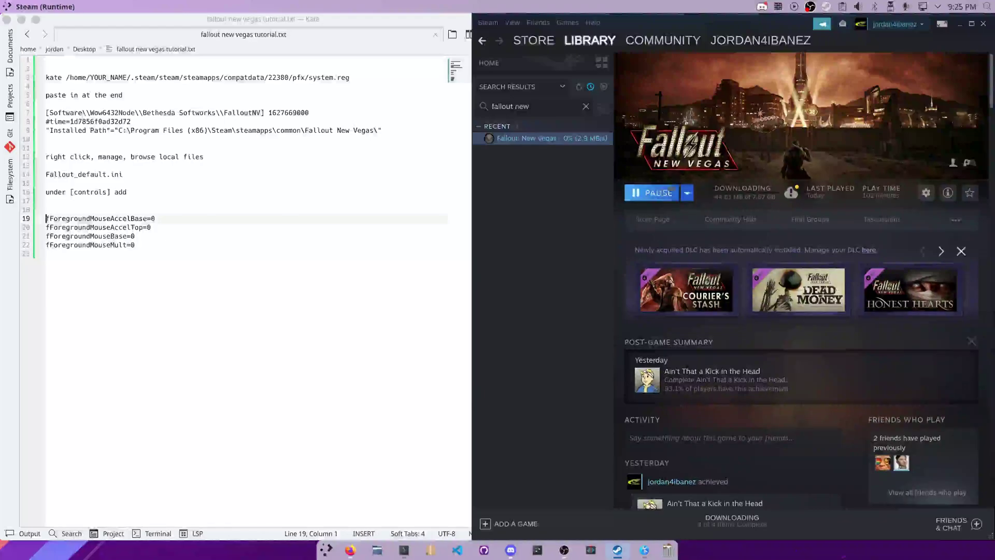
left_click(564, 550)
left_click(717, 404)
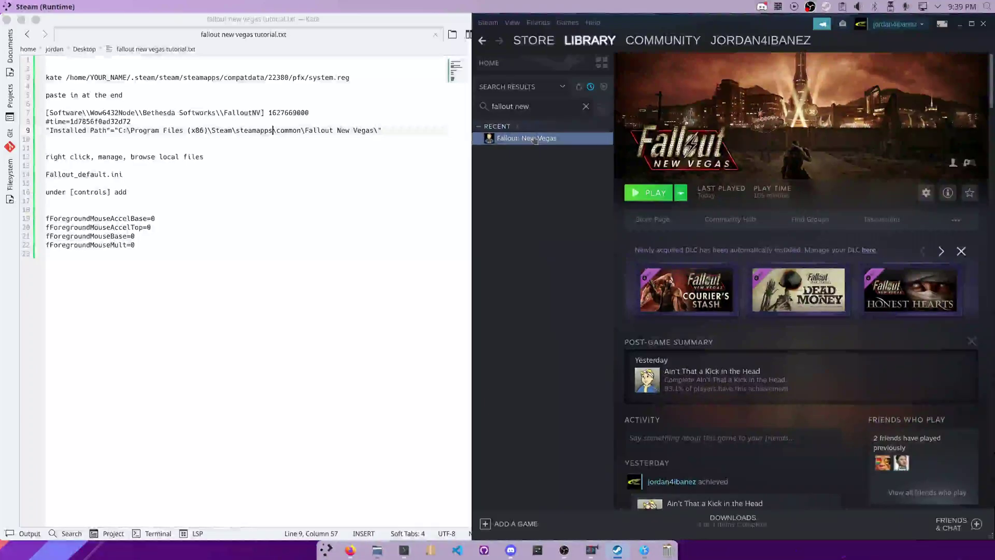
Confirm the game's Compatibility properties force Proton Experimental, then launch it once.
right_click(534, 140)
left_click(553, 207)
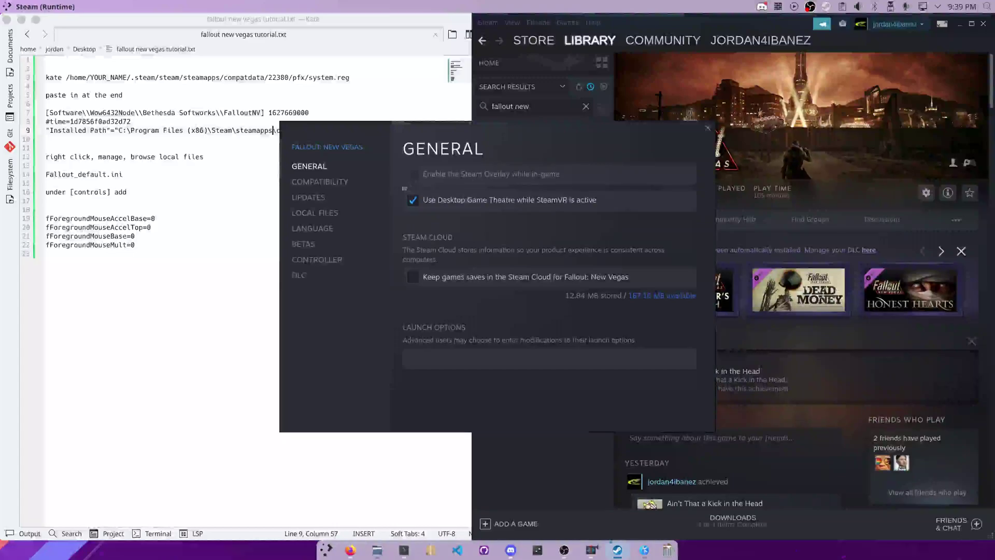
left_click(346, 187)
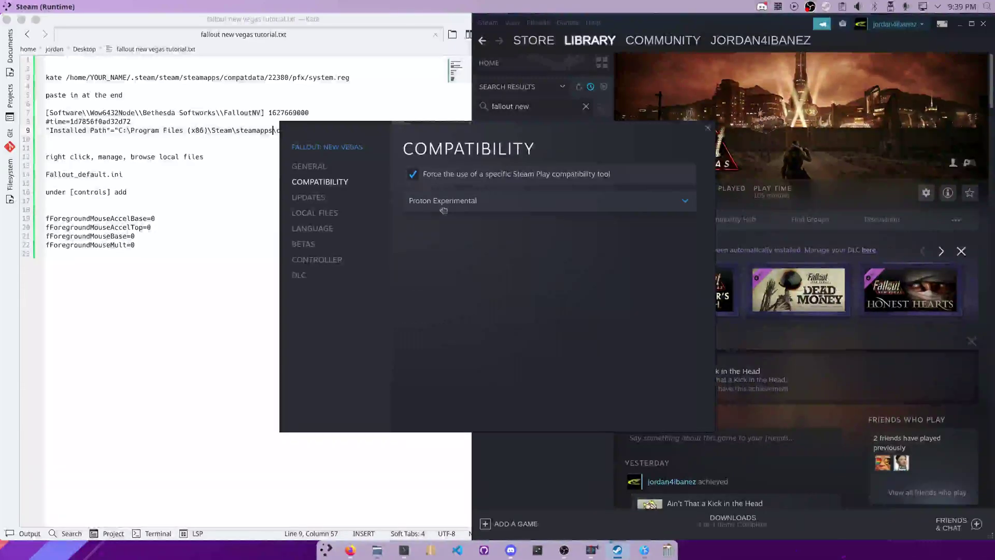
left_click(708, 129)
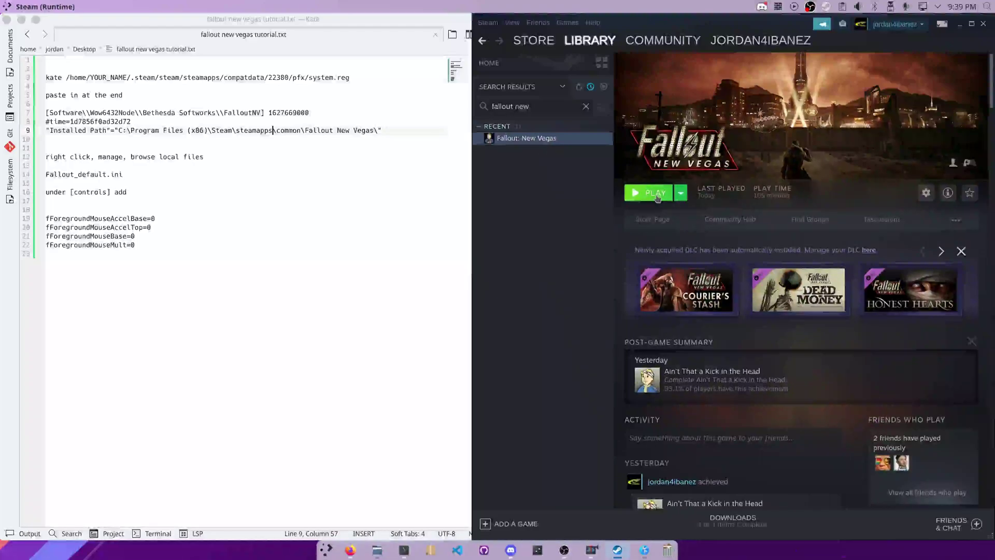
left_click(656, 194)
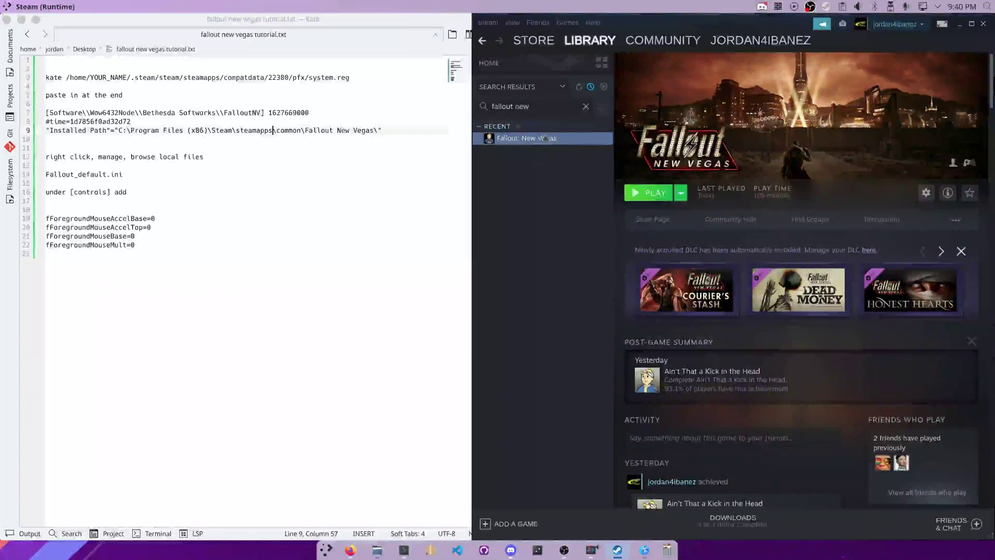
Select Proton 7.0-3 as the game's compatibility tool in its properties.
right_click(551, 139)
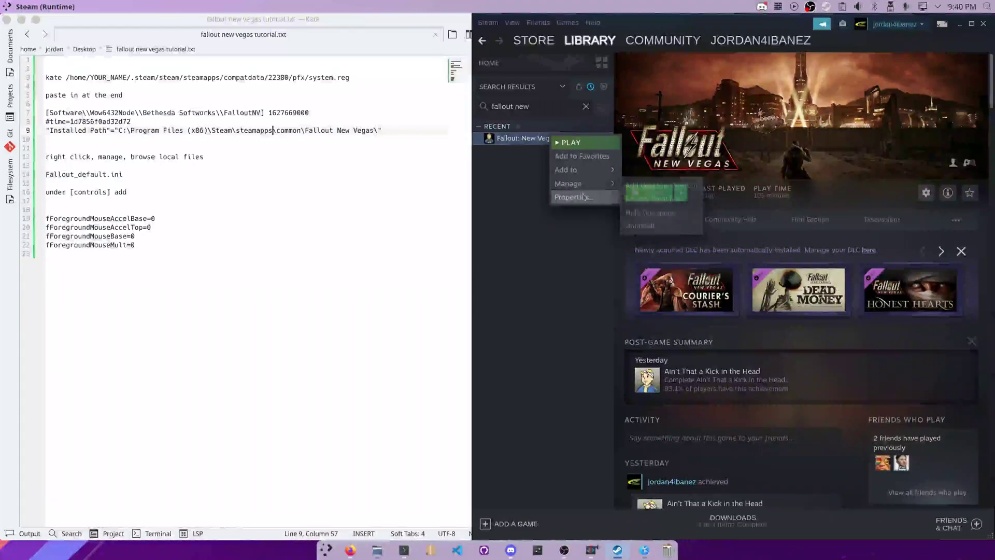
left_click(572, 197)
left_click(320, 181)
left_click(455, 206)
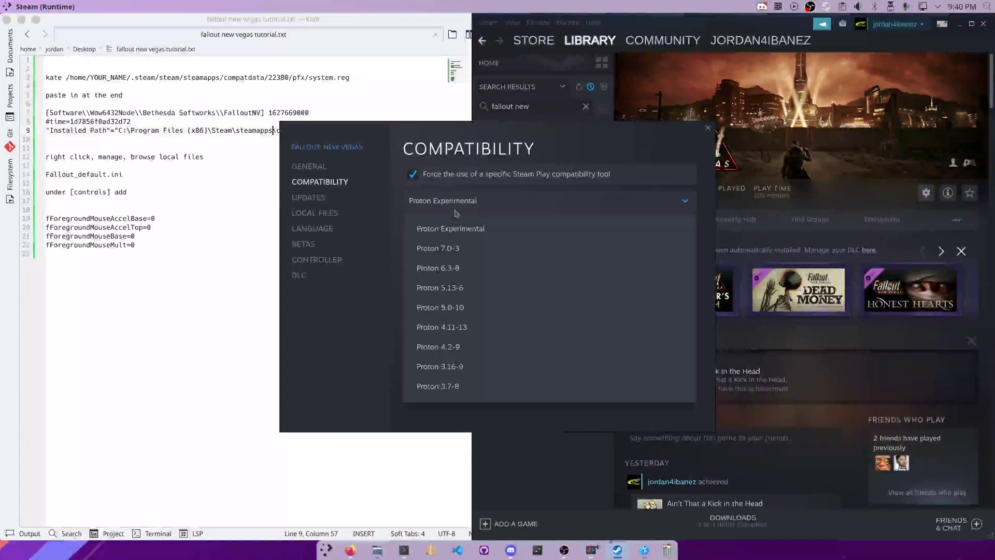
left_click(445, 246)
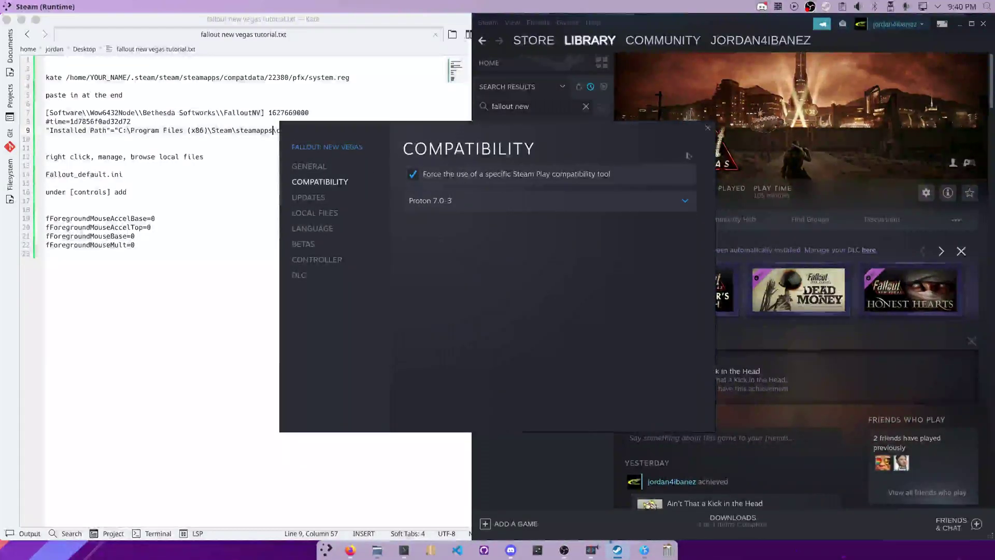
left_click(707, 127)
Launch Fallout: New Vegas and exit its launcher.
left_click(639, 199)
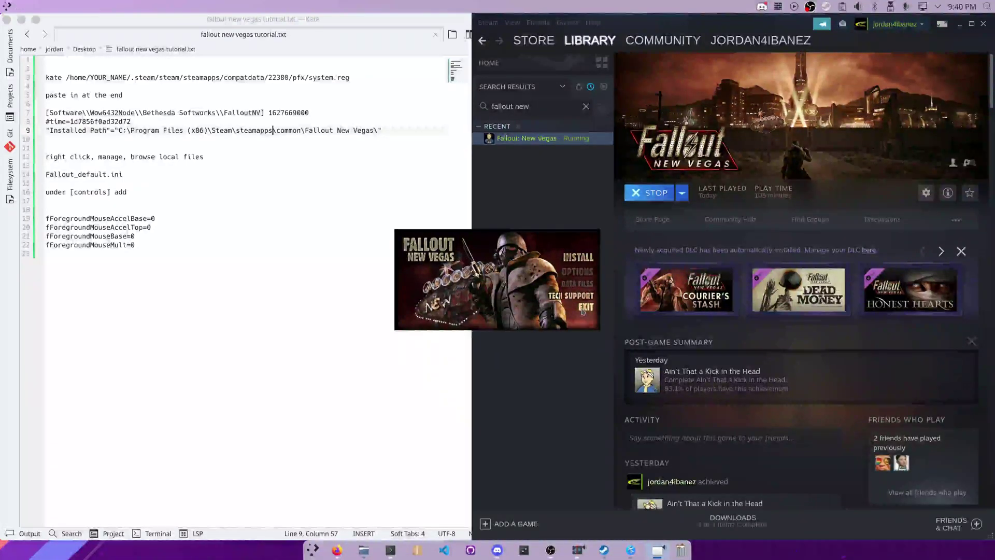
left_click(582, 311)
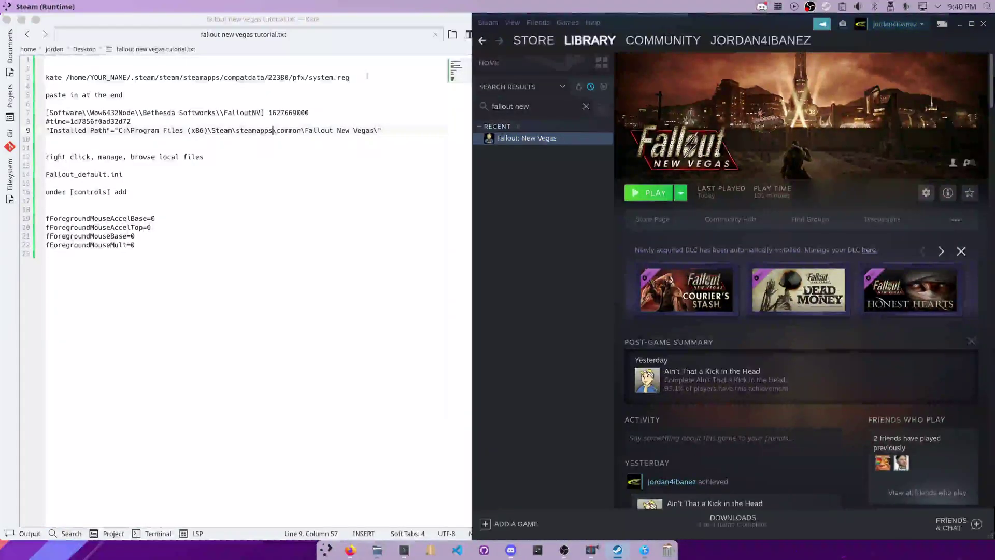
left_click(350, 77)
Rerun the earlier kate command to open the 22380 prefix's system.reg.
left_click_drag(350, 77, 43, 76)
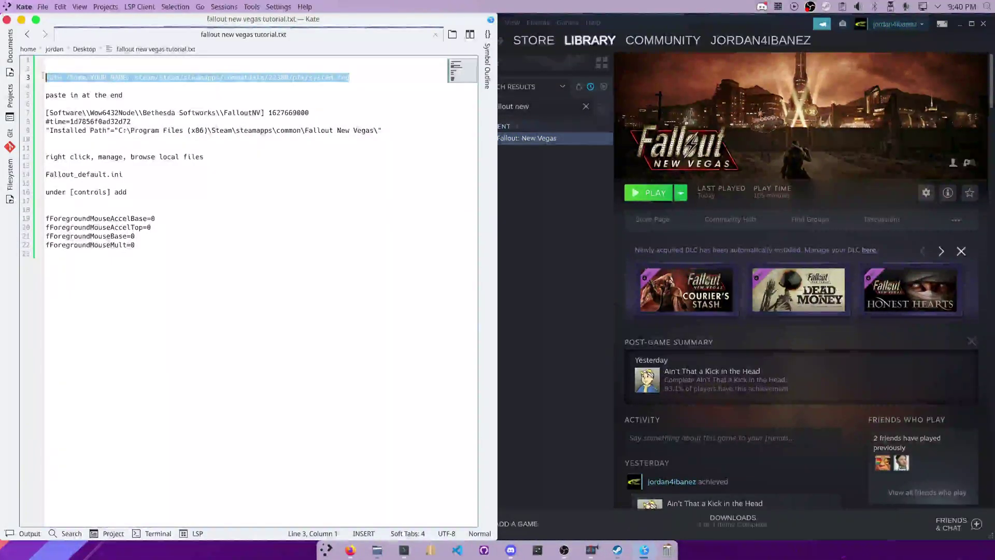
left_click(118, 77)
key("Down")
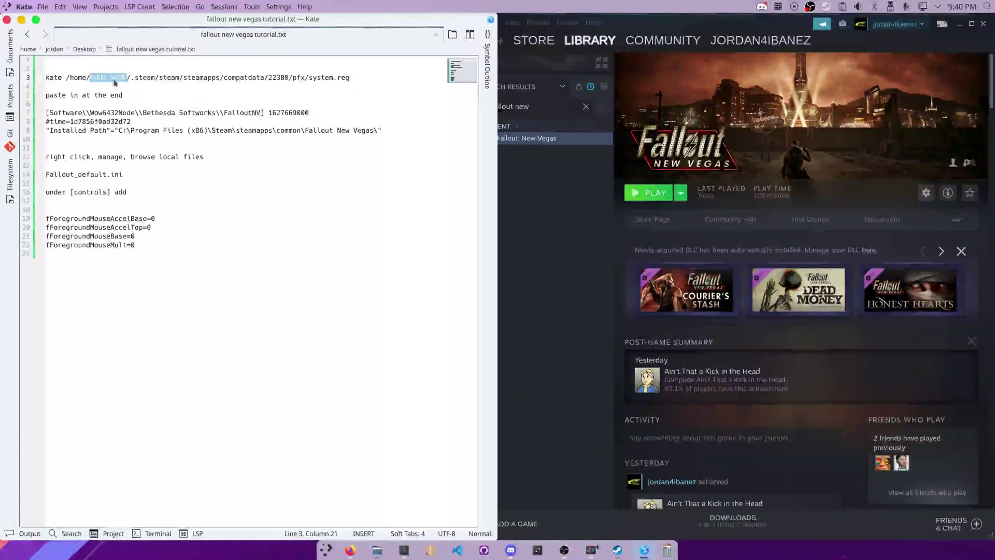
left_click(47, 59)
key("alt+Tab")
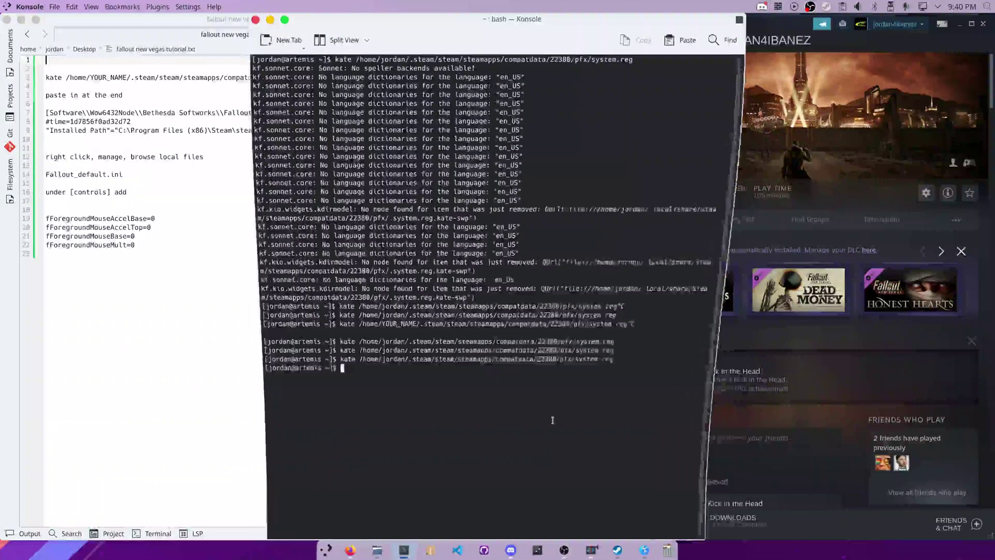
key("Up")
key("Return")
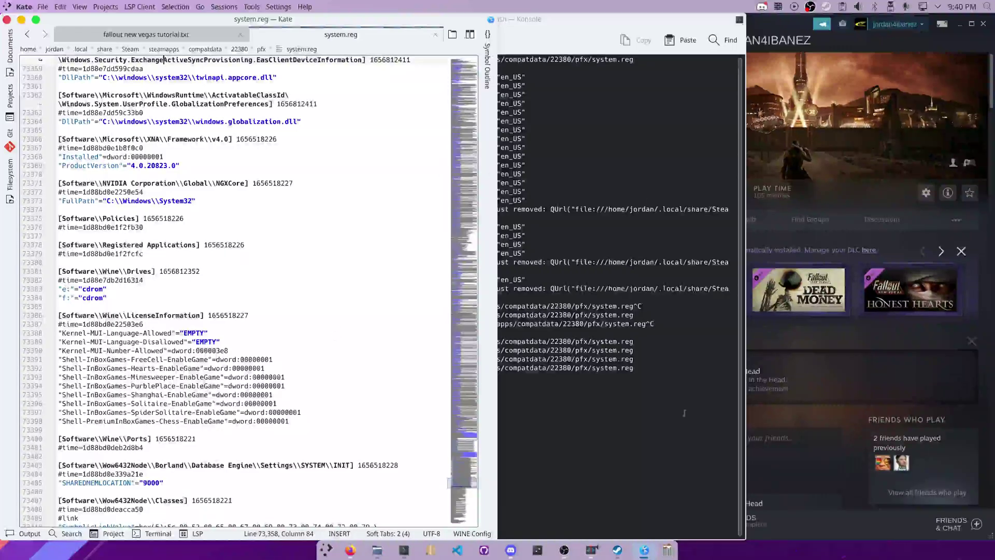
Paste the FalloutNV registry lines 7–9 from the notes at the end of system.reg.
left_click_drag(461, 482, 465, 532)
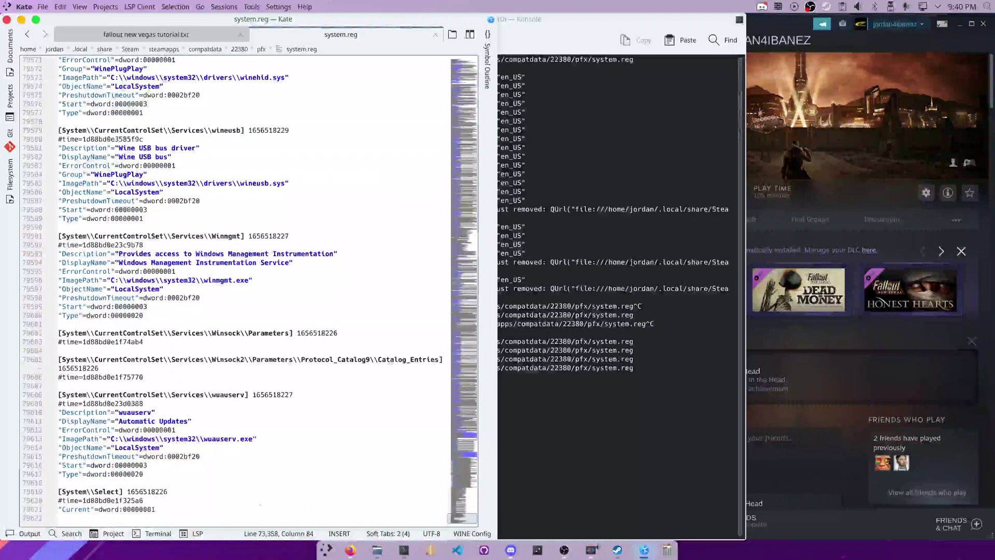
key("Return")
key("Return")
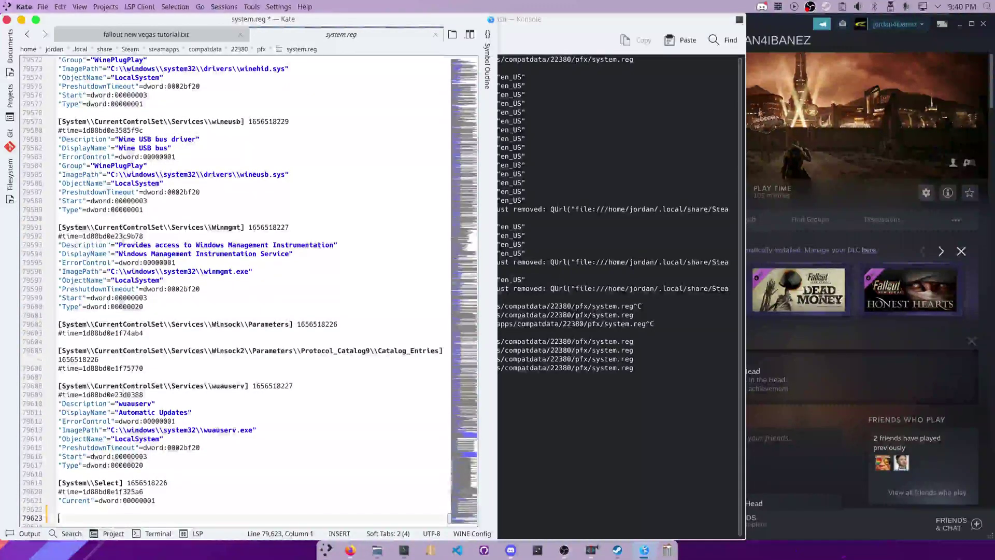
left_click(116, 37)
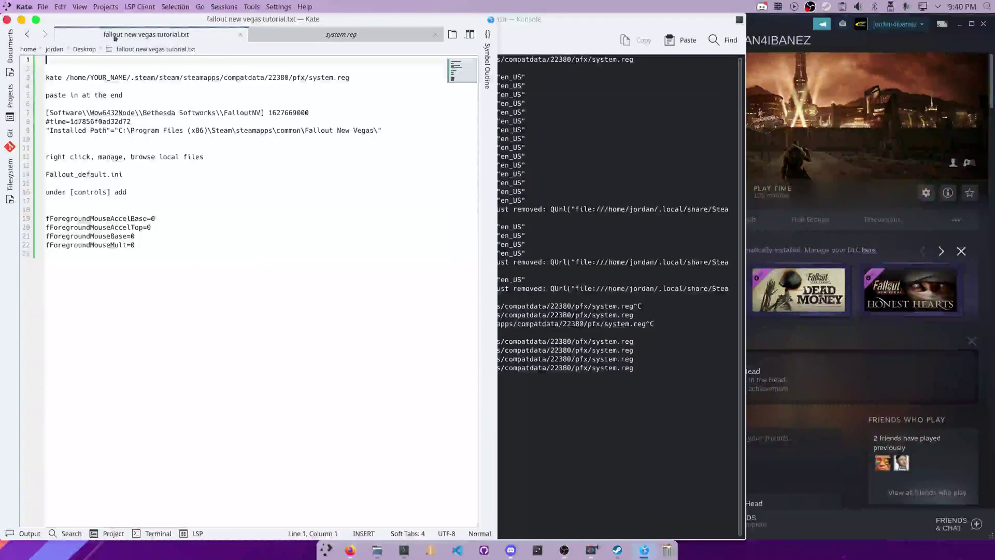
left_click_drag(429, 130, 308, 113)
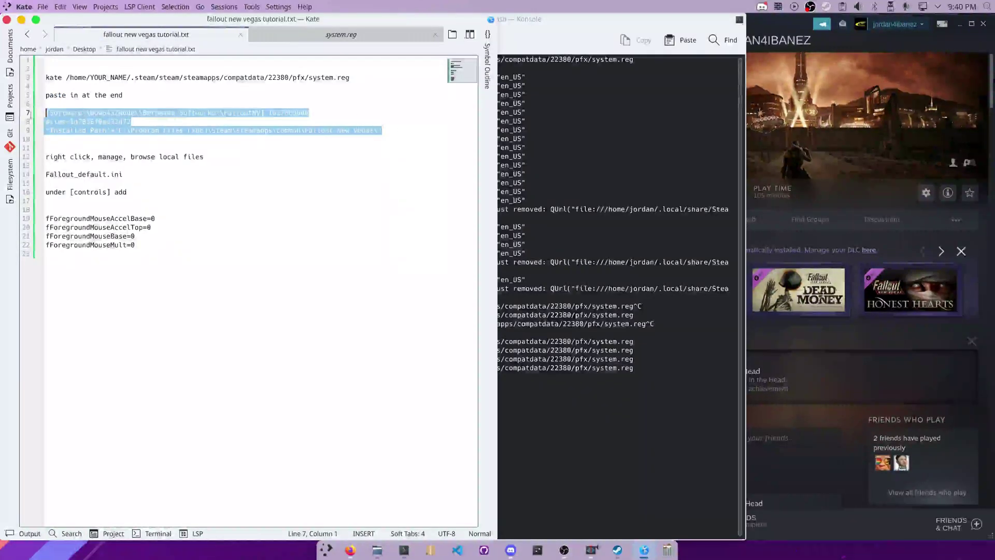
key("ctrl+c")
left_click(341, 34)
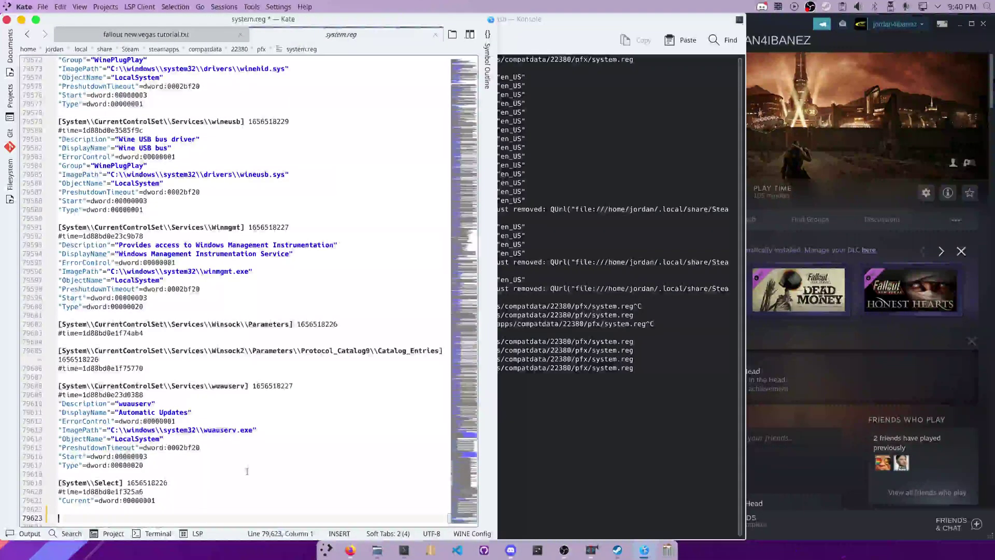
key("ctrl+v")
Add a trailing empty line, save system.reg, and close it.
key("Return")
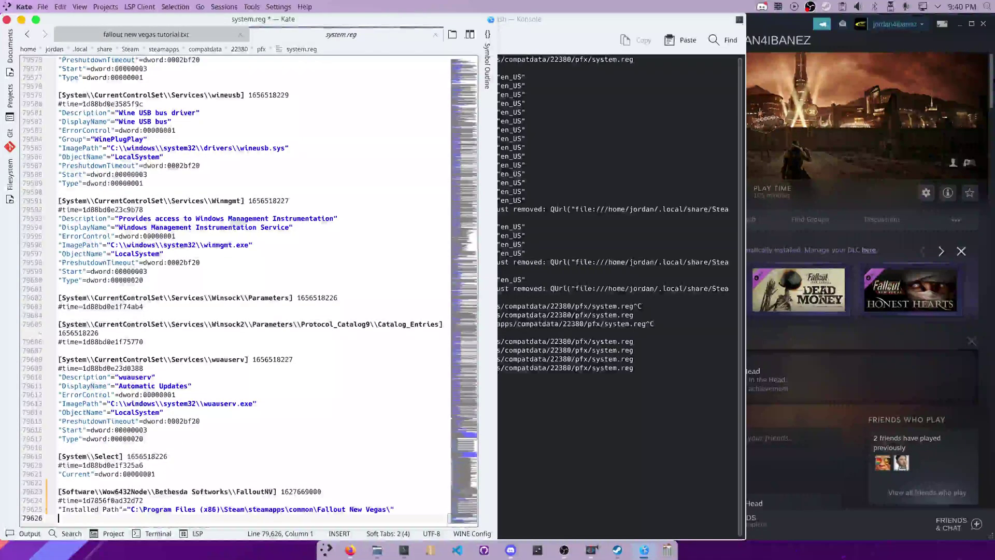
key("ctrl+s")
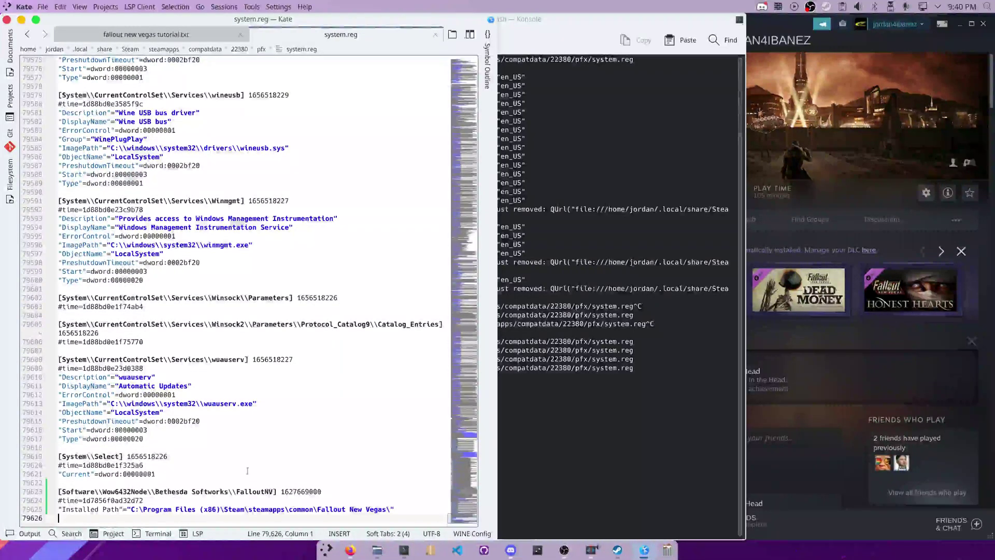
left_click(435, 34)
left_click(518, 19)
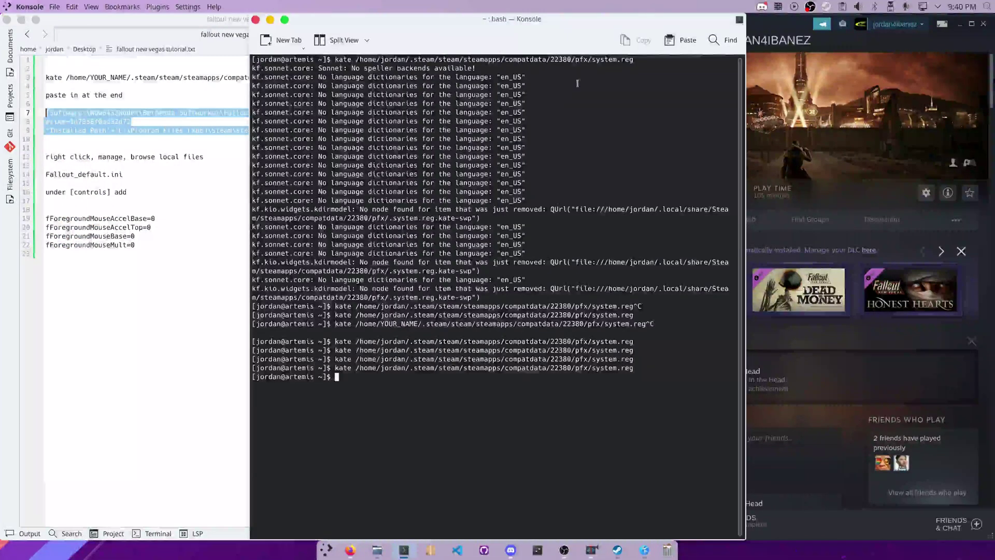
Launch the game, clear the Error, Detecting and Video notices, and open Data Files.
left_click(270, 19)
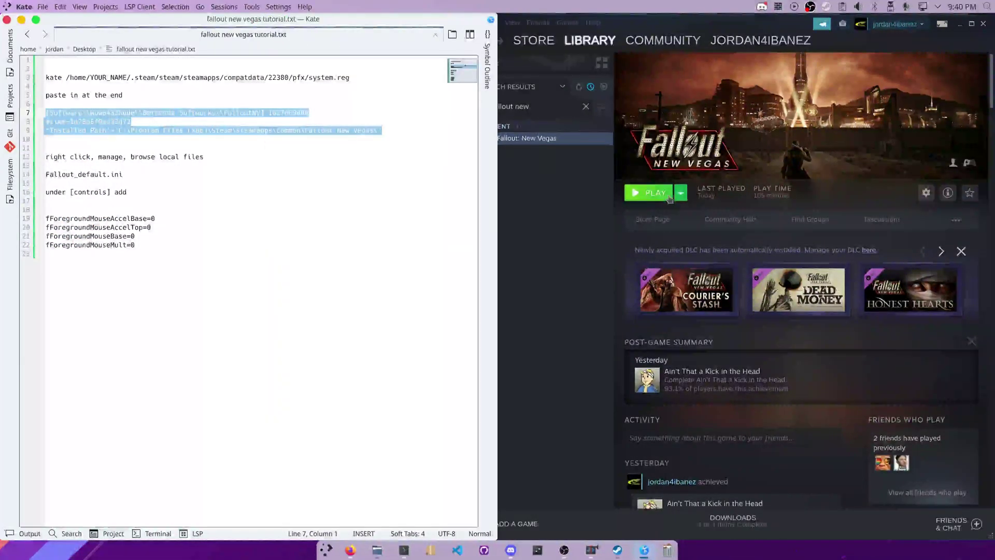
left_click(661, 193)
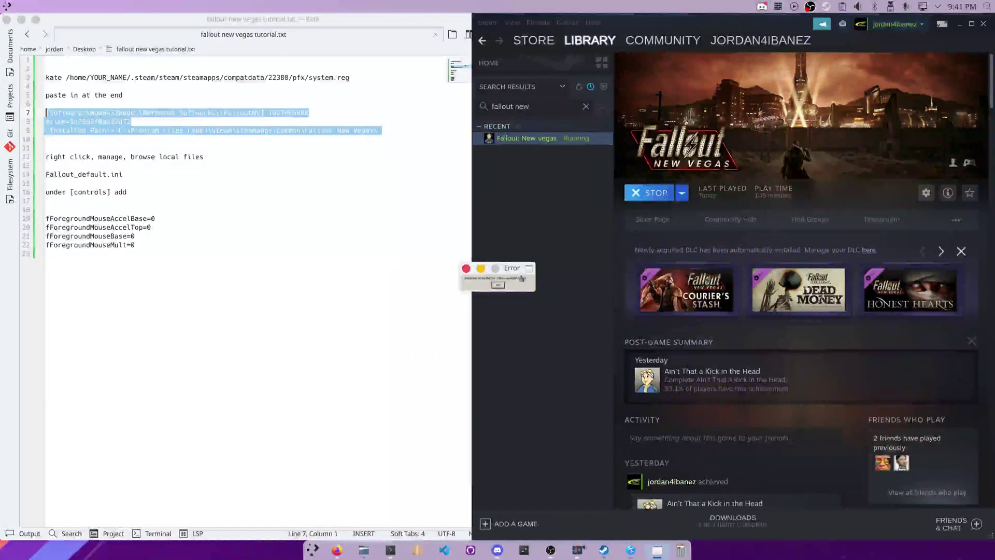
left_click(497, 284)
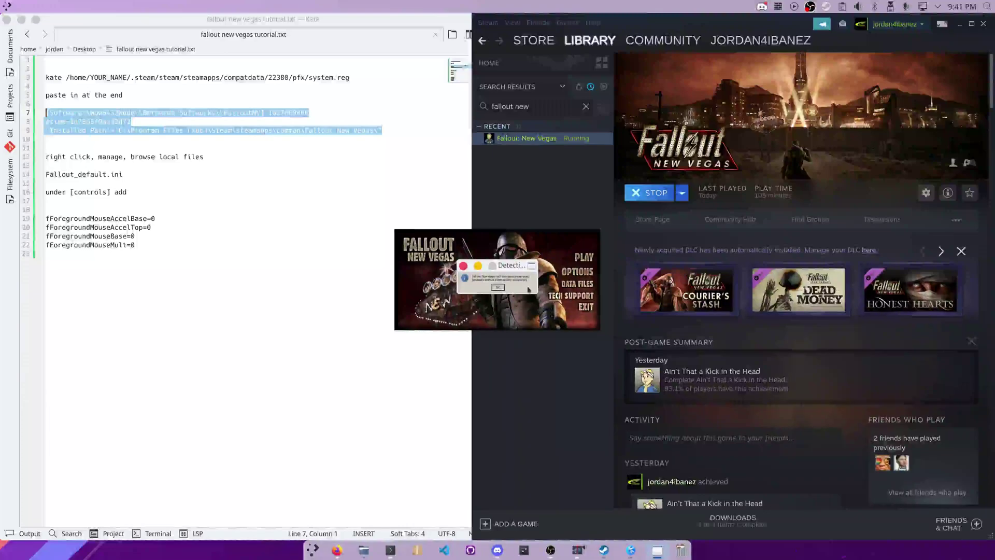
left_click(497, 287)
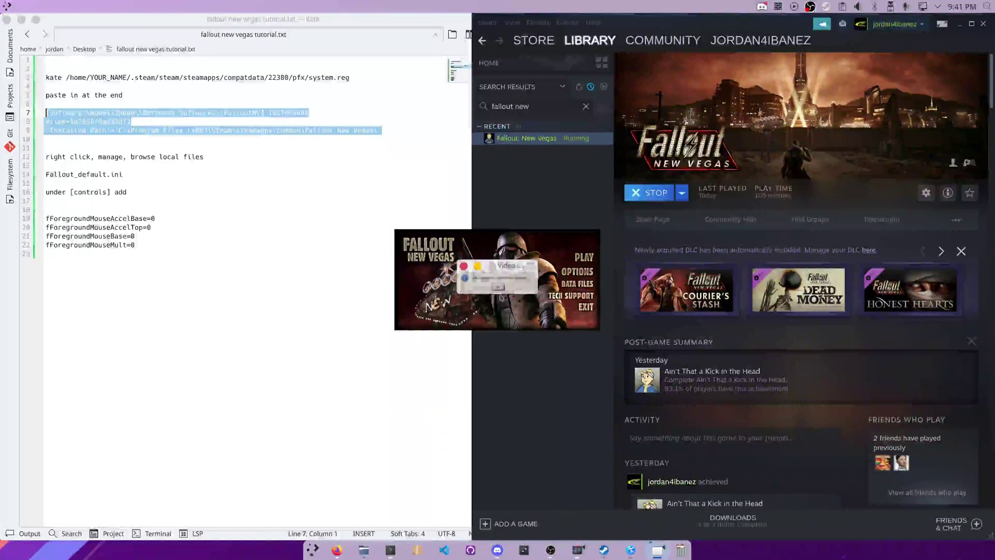
left_click(497, 287)
left_click(564, 291)
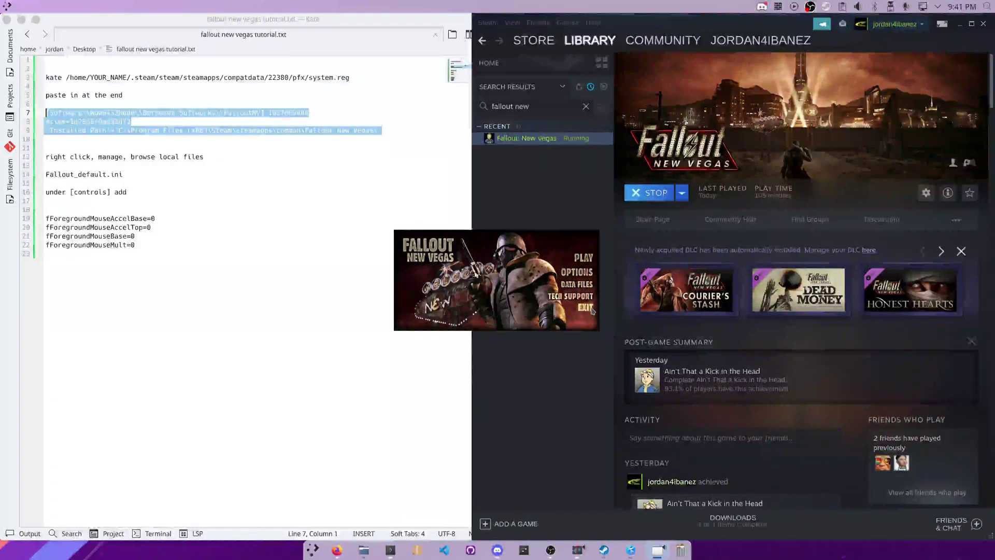
Exit the launcher, relaunch the game, and dismiss the startup error.
left_click(592, 309)
left_click(638, 194)
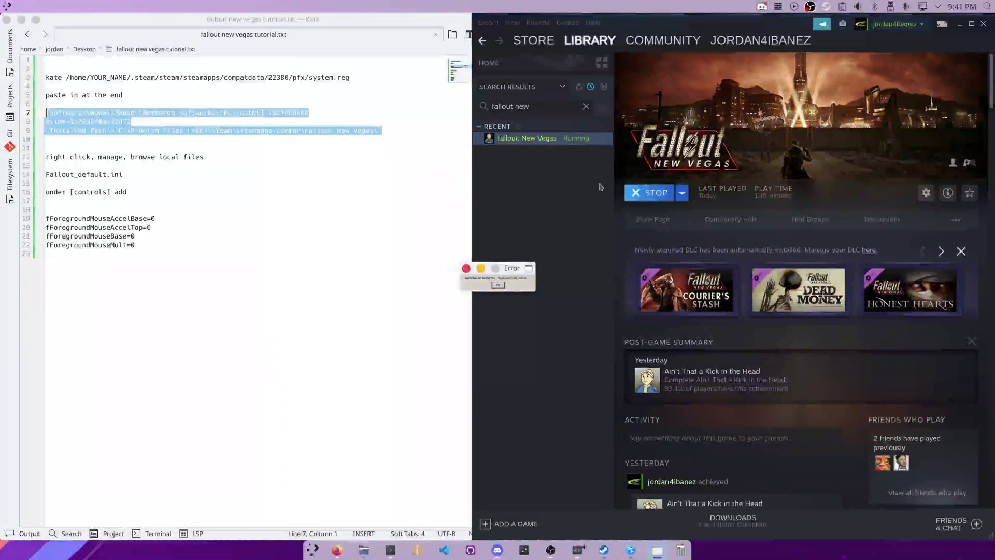
left_click(498, 285)
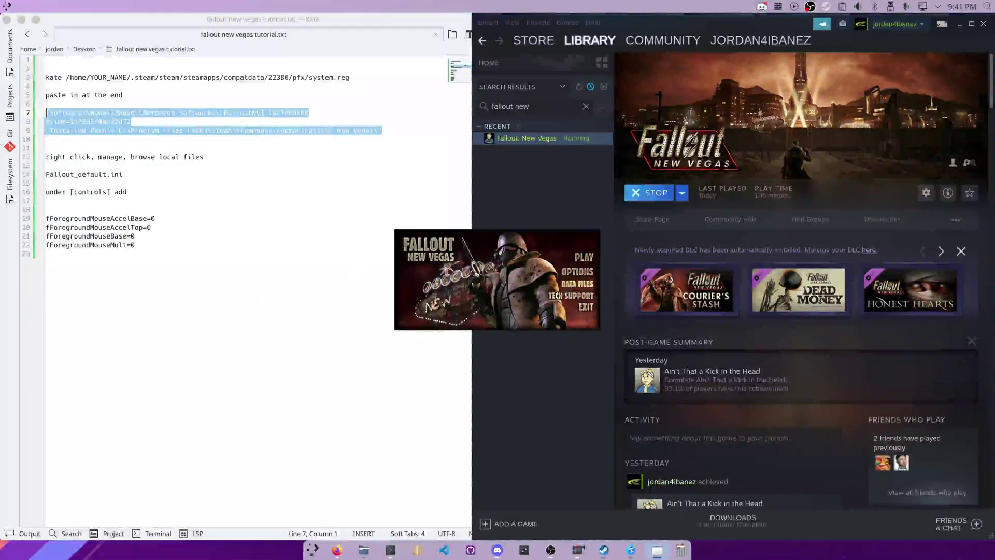
Review the Data Files list, confirm it with OK, and exit the launcher.
left_click(577, 283)
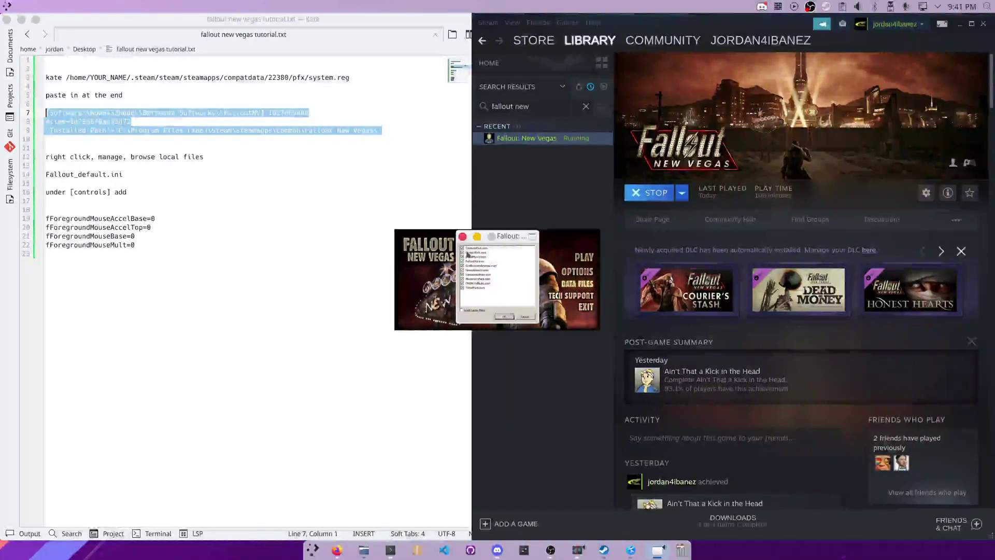
left_click(503, 316)
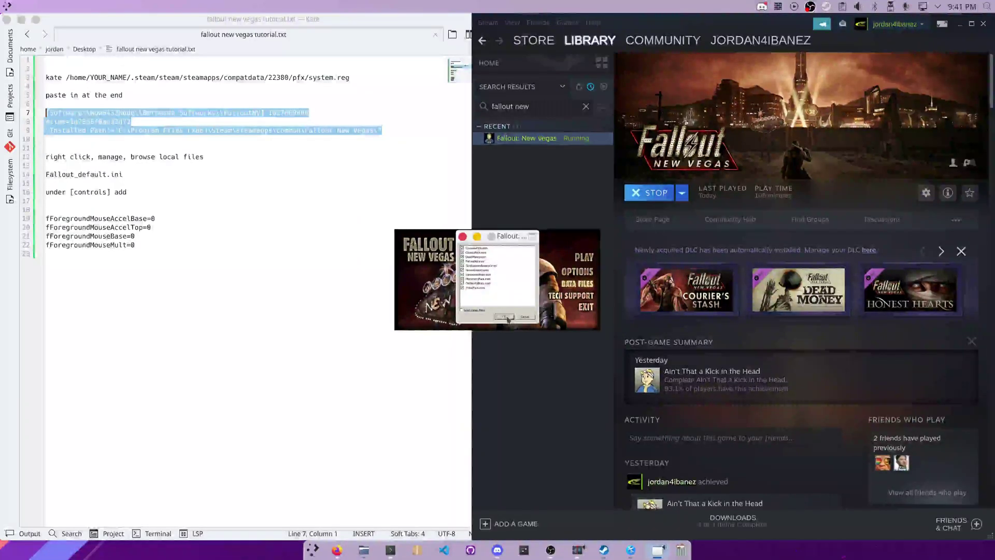
left_click(582, 309)
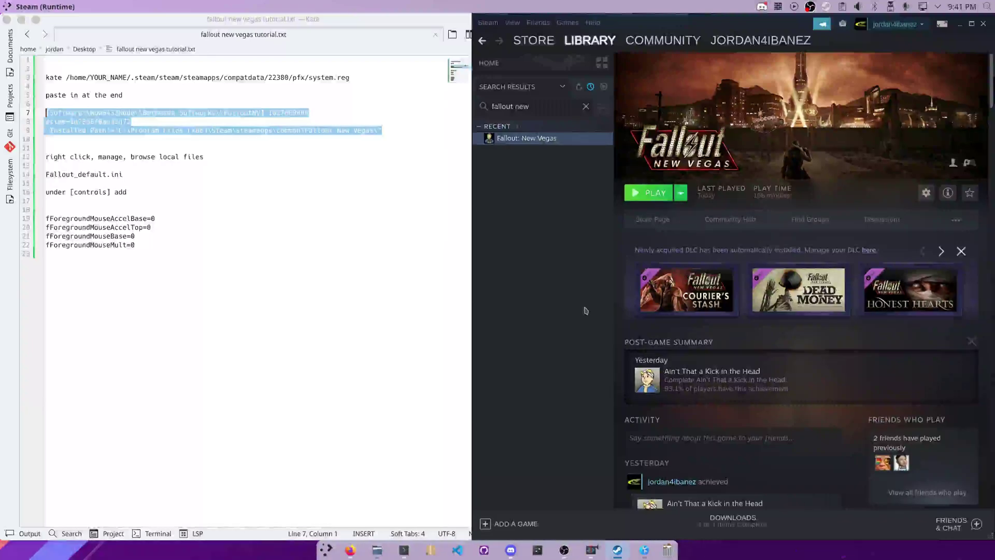
Enable forcing a specific compatibility tool and choose Proton 6.3-8 in the game's properties.
right_click(529, 139)
left_click(552, 202)
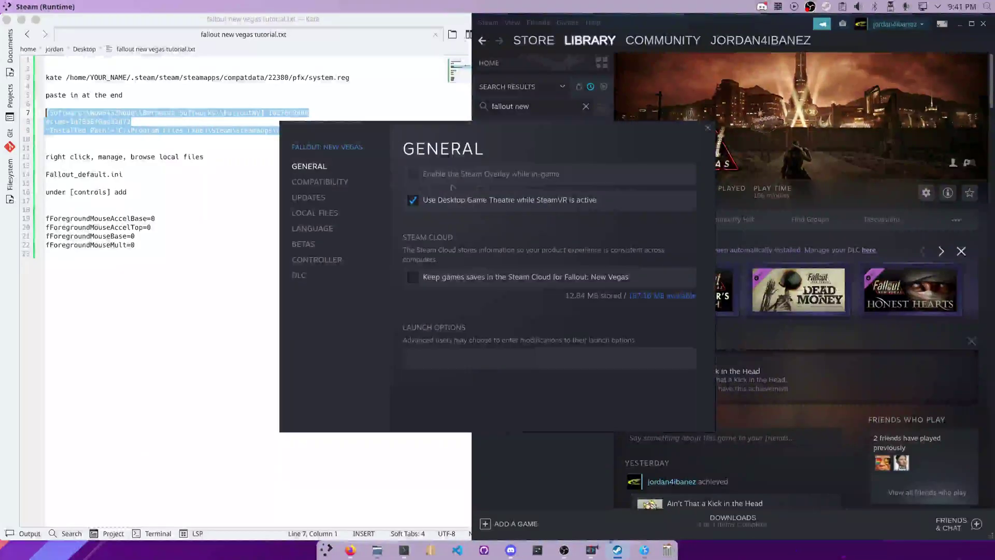
left_click(320, 182)
left_click(413, 174)
left_click(463, 200)
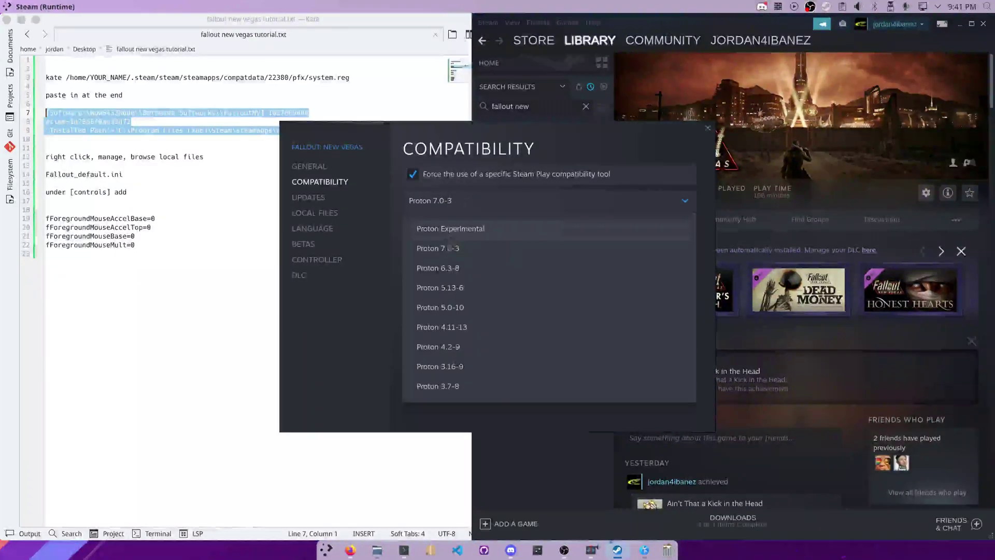
left_click(437, 271)
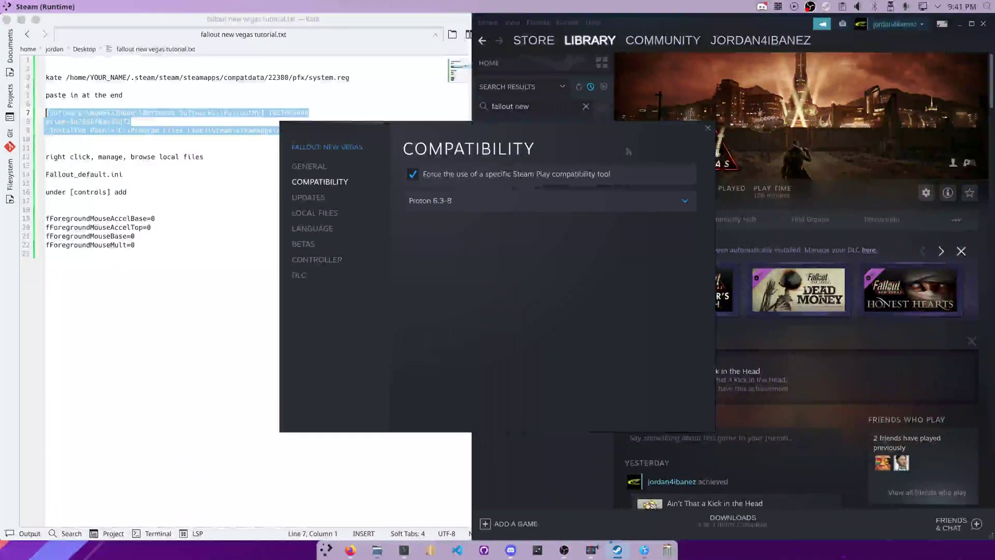
left_click(707, 128)
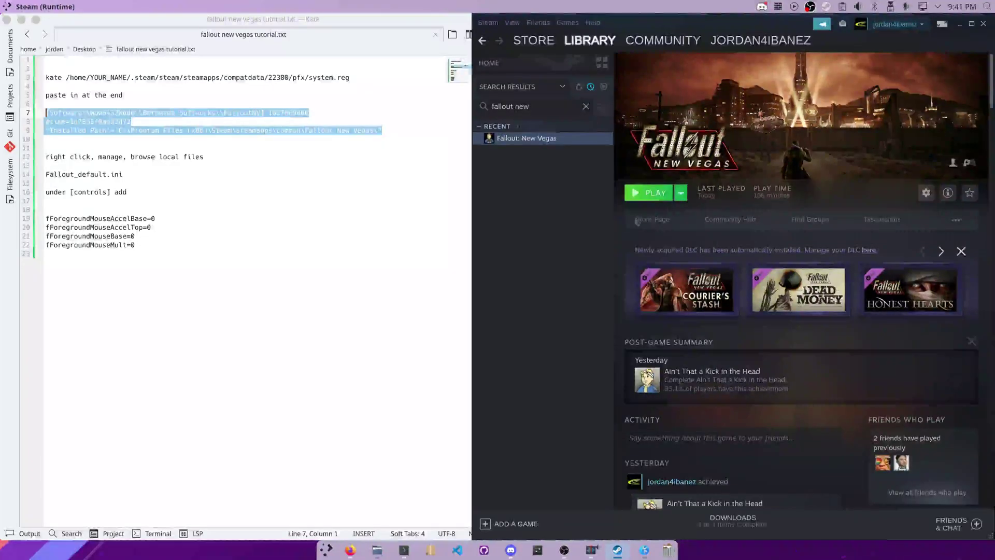
Launch the game under Proton 6.3-8, exit its launcher, and raise Konsole.
left_click(668, 194)
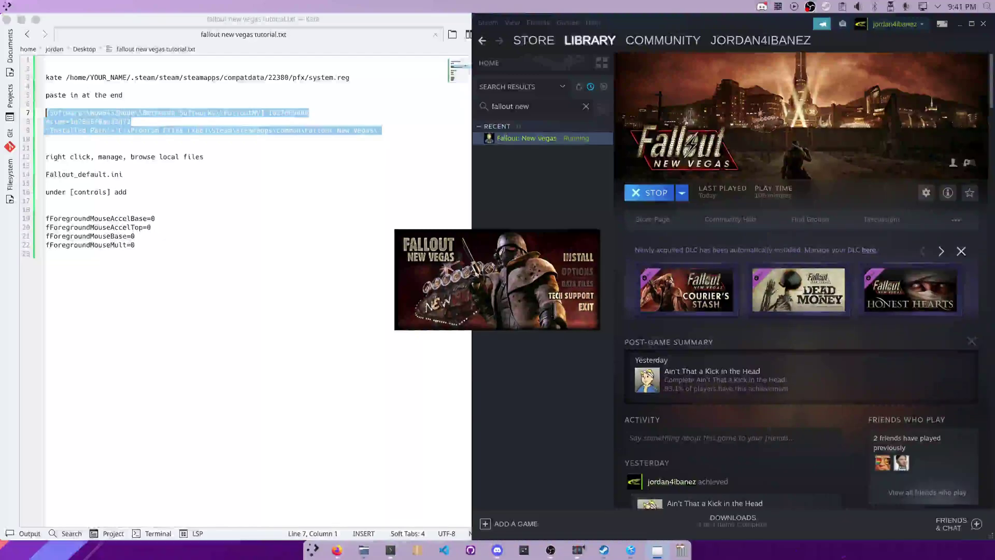
left_click(585, 308)
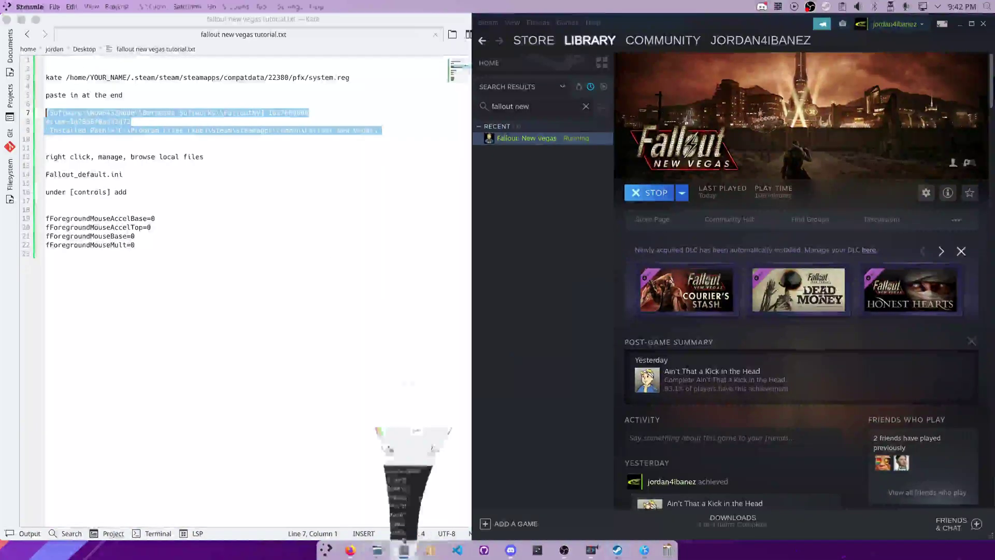
left_click(404, 550)
Reopen system.reg in Kate and add a new empty line at its end.
key("Up")
key("Return")
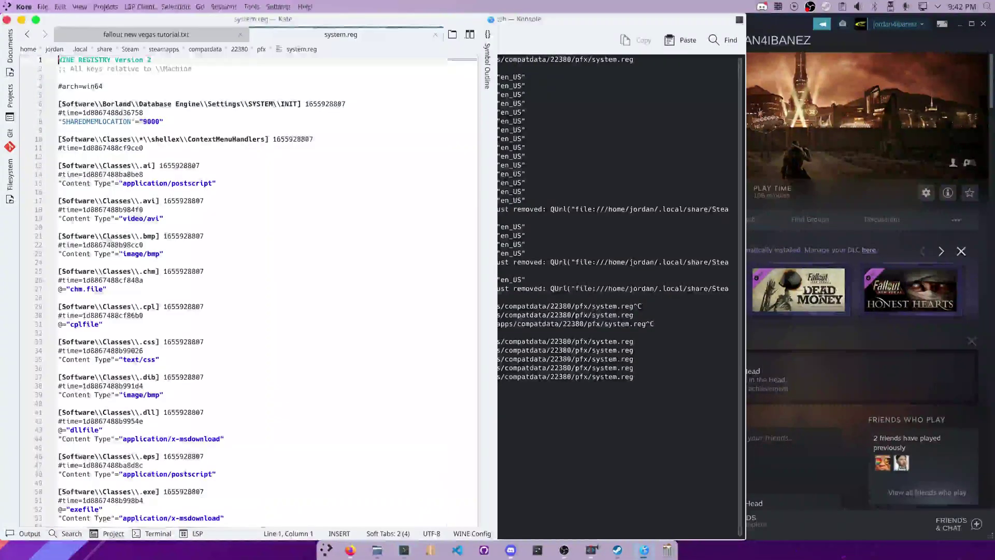
left_click_drag(463, 155, 463, 518)
left_click(350, 496)
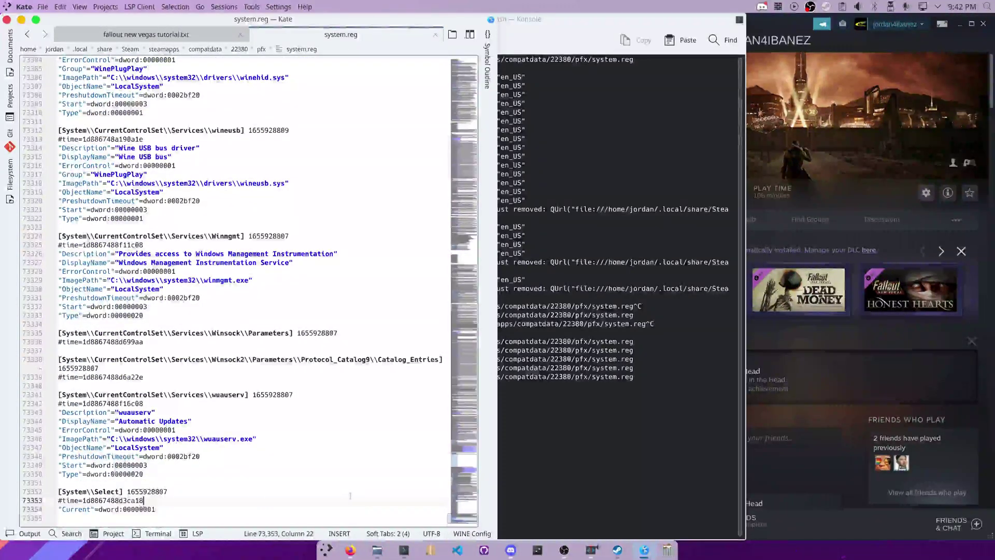
key("ctrl+End")
key("Return")
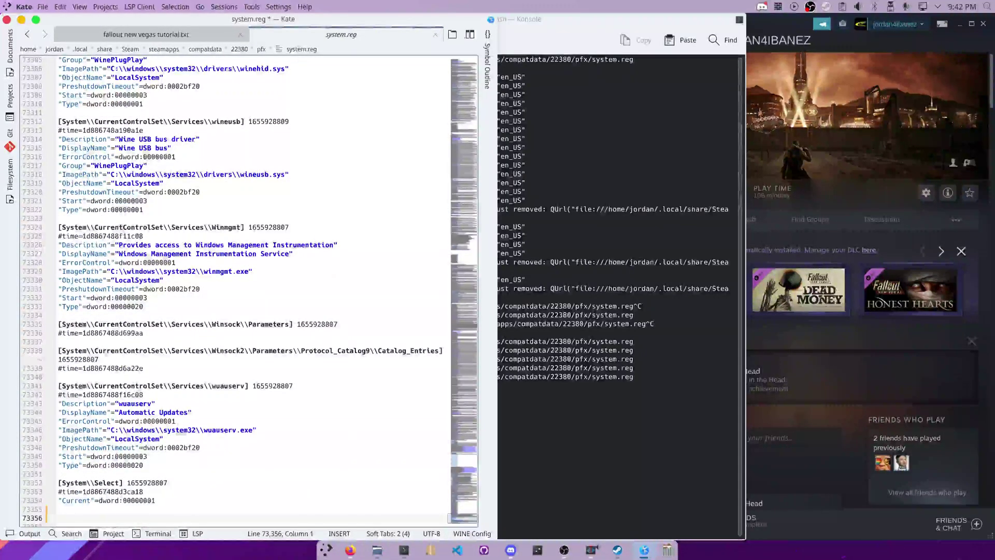
Paste the copied registry lines into system.reg and close the file.
left_click(129, 35)
left_click(341, 34)
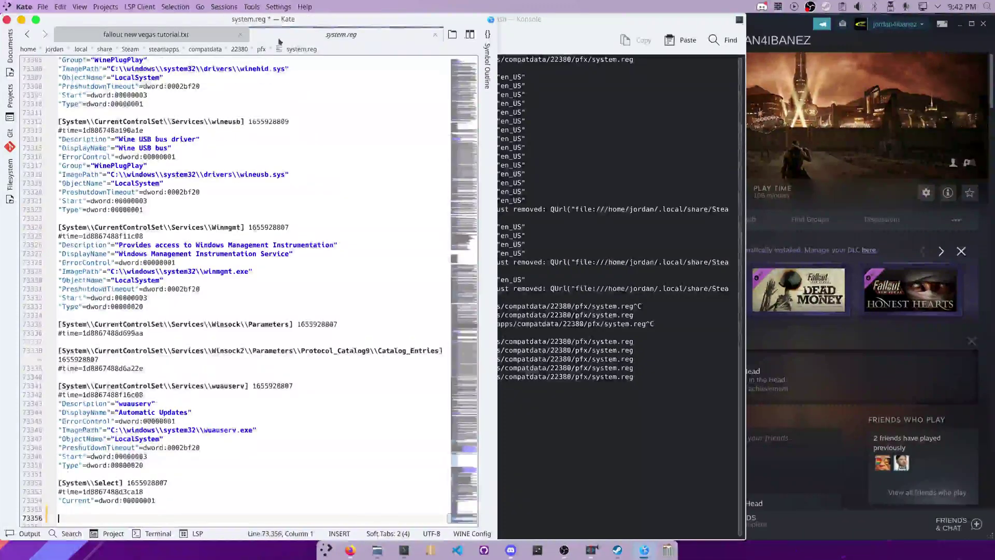
key("ctrl+v")
left_click(435, 35)
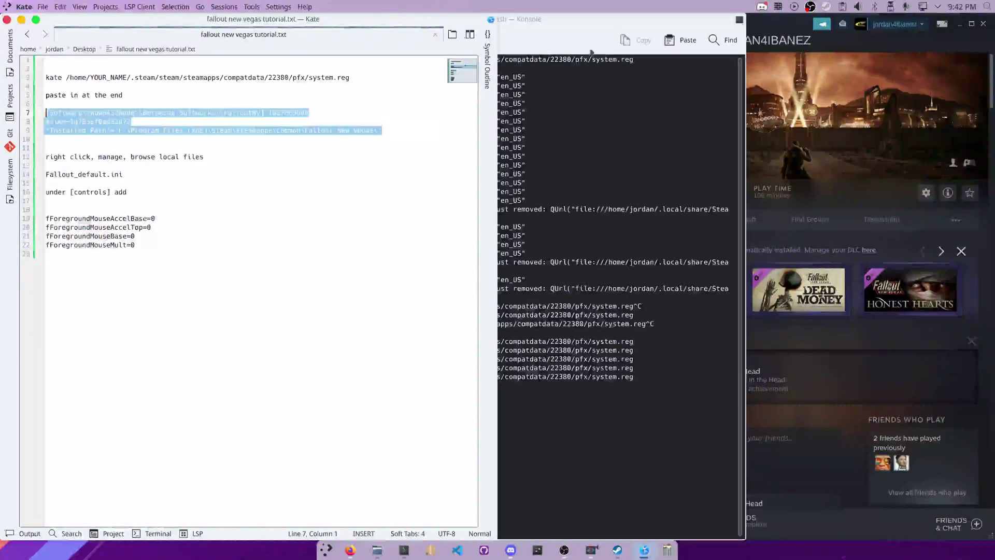
left_click(570, 394)
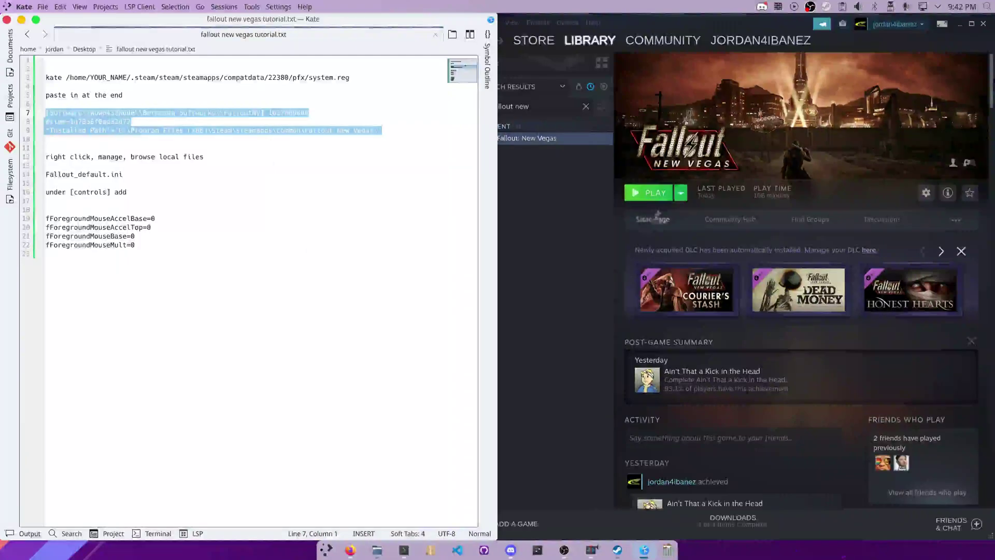
left_click(652, 194)
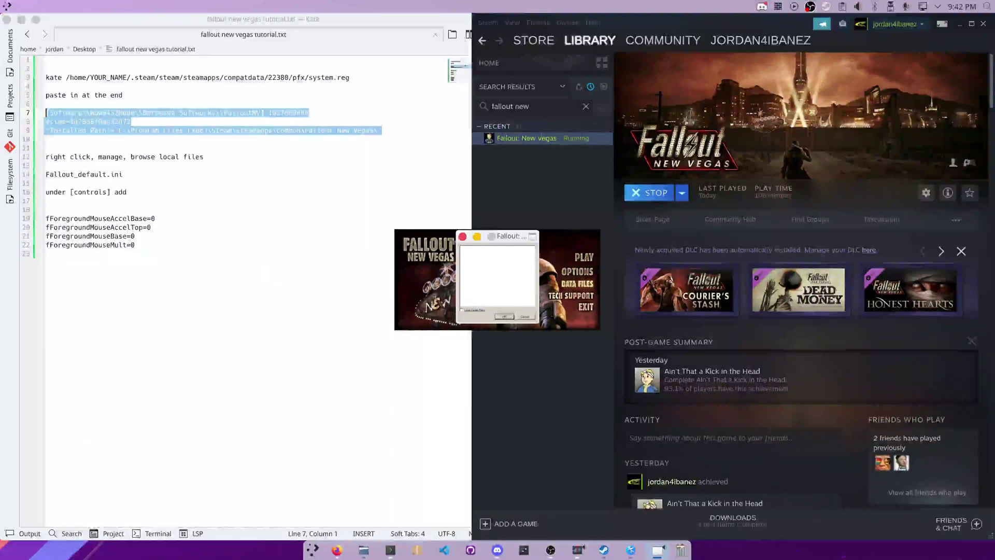
left_click(525, 316)
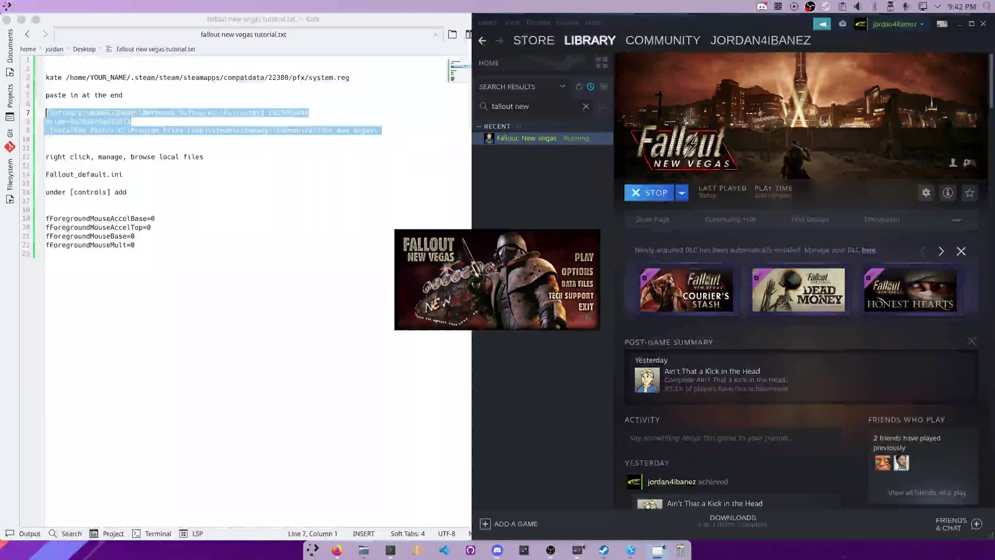
left_click(585, 308)
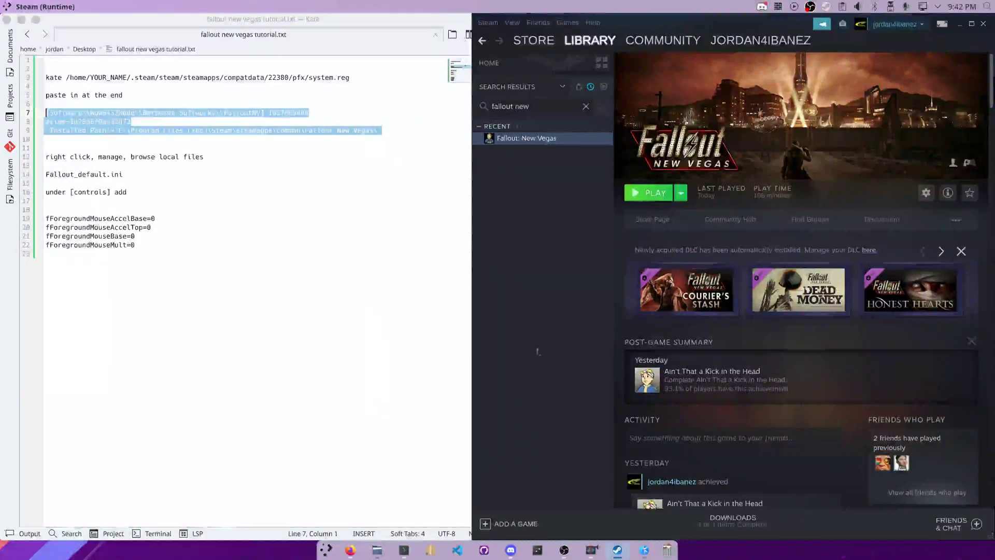
Open the Fallout: New Vegas install folder in Dolphin via Manage > Browse local files.
right_click(552, 140)
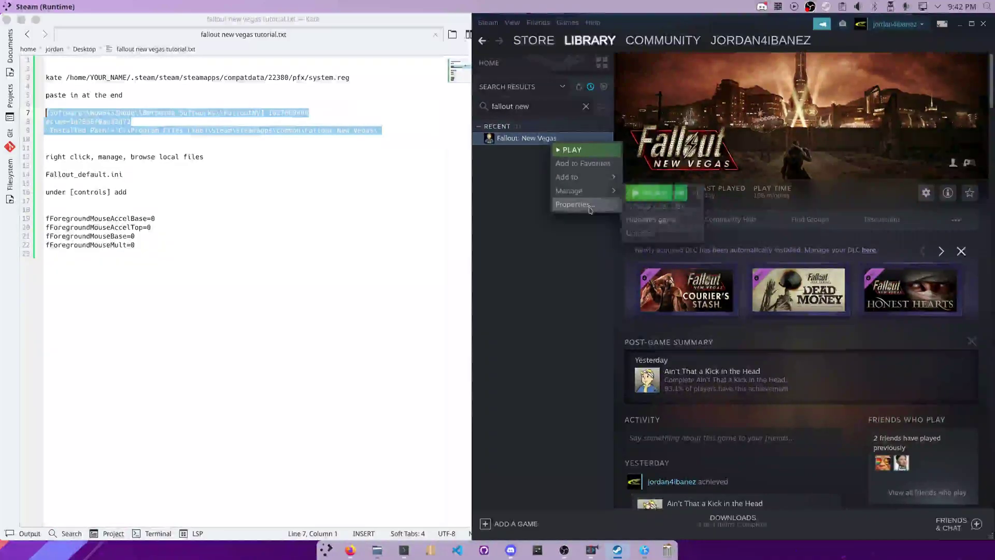
left_click(573, 204)
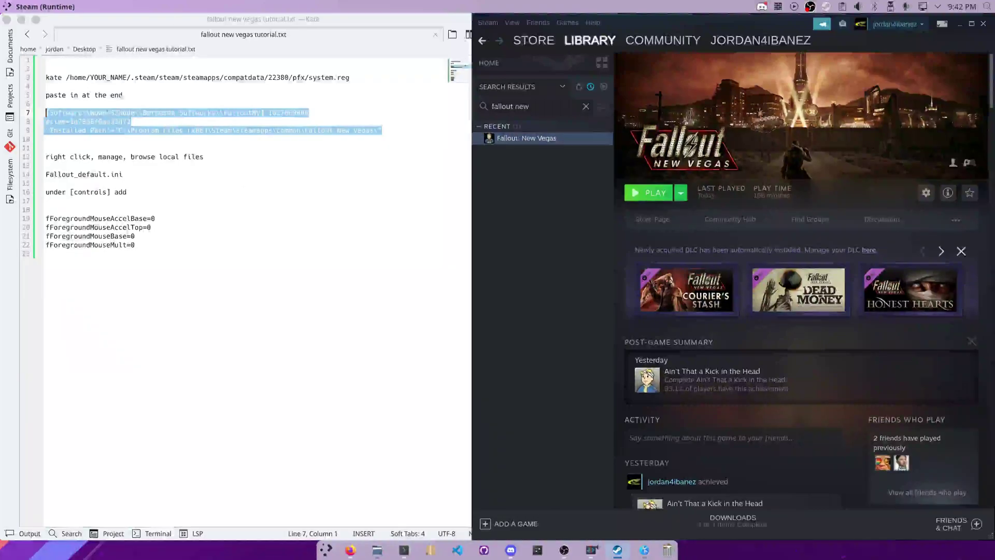
right_click(530, 139)
mouse_move(565, 192)
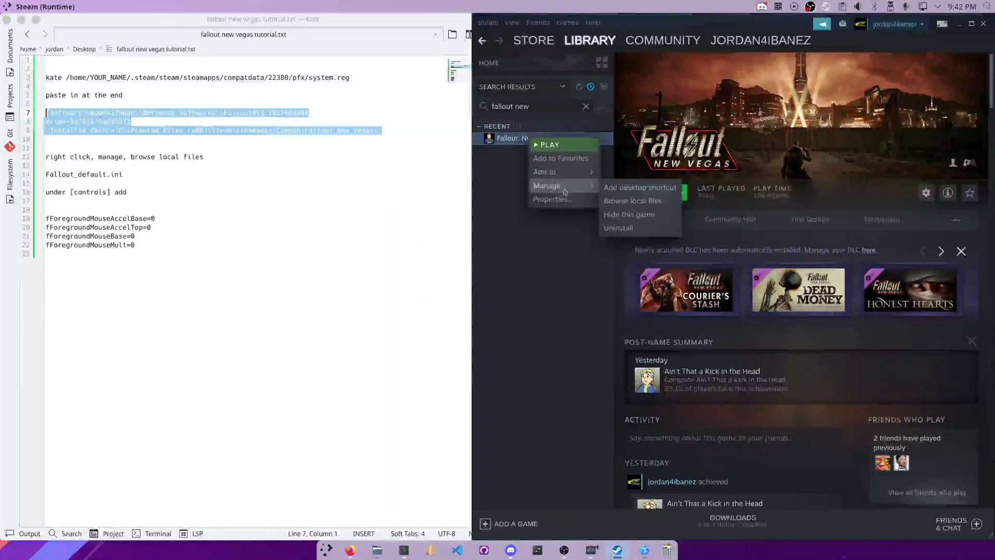
right_click(507, 140)
mouse_move(534, 190)
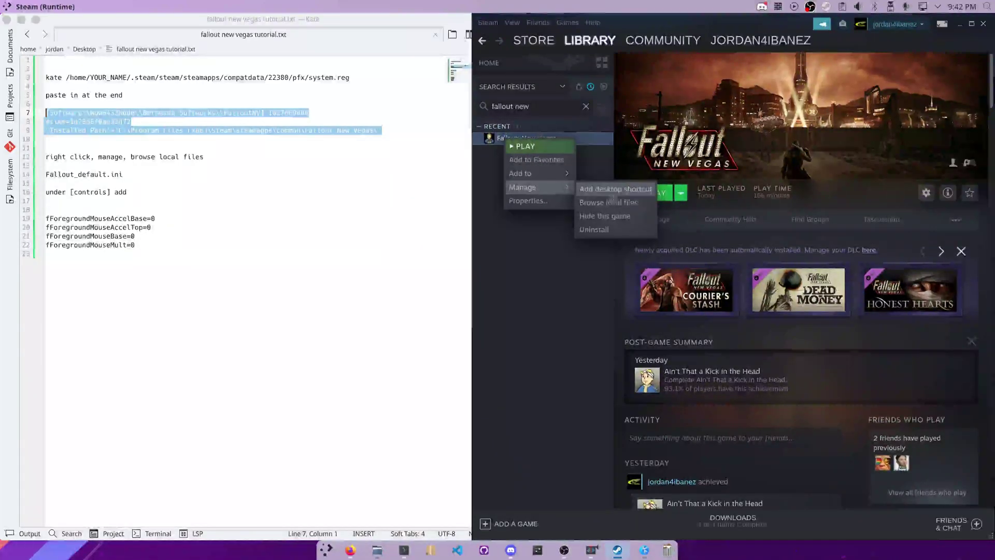
left_click(608, 202)
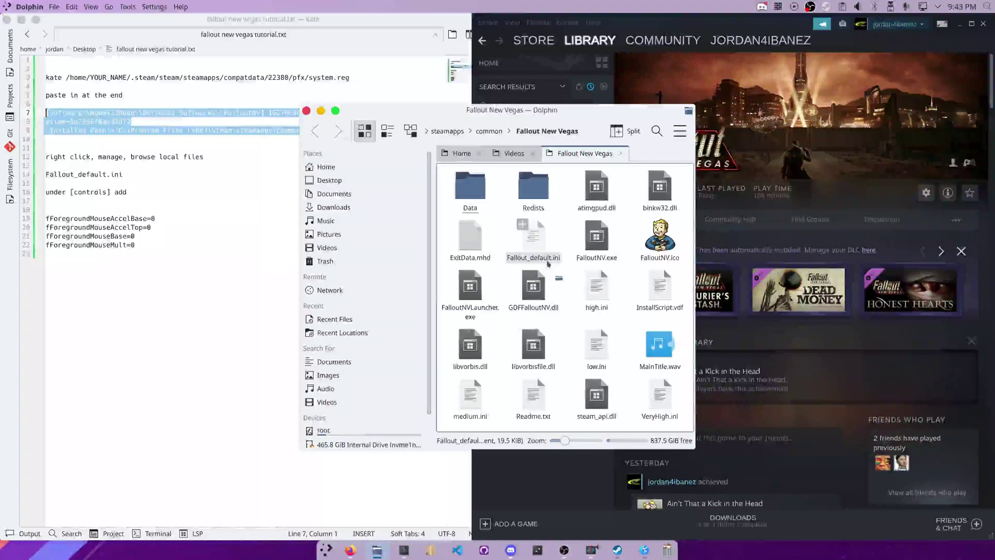
Open Fallout_default.ini in Kate, find 'control', and add an empty line under the [Controls] settings.
double_click(547, 263)
scroll(233, 222, "down", 15)
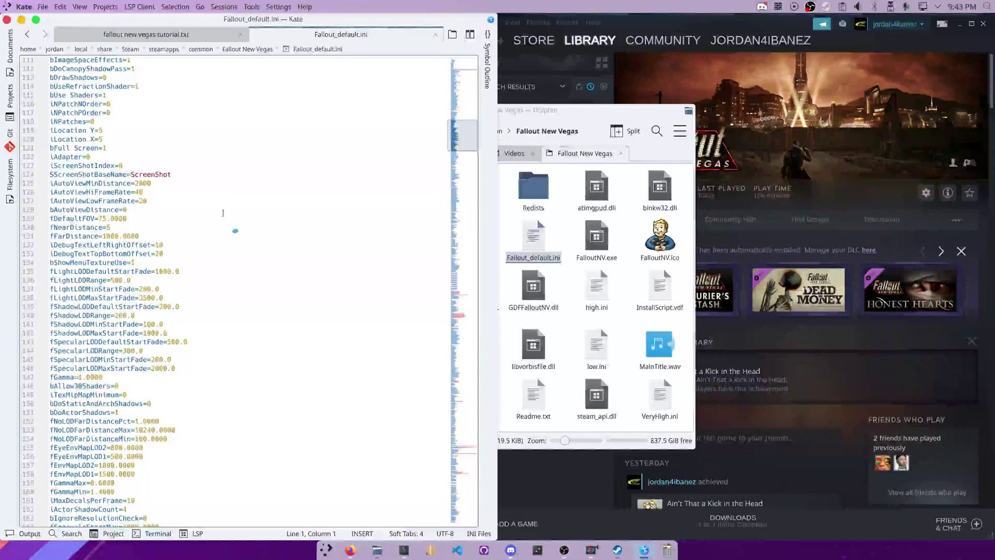
key("ctrl+f")
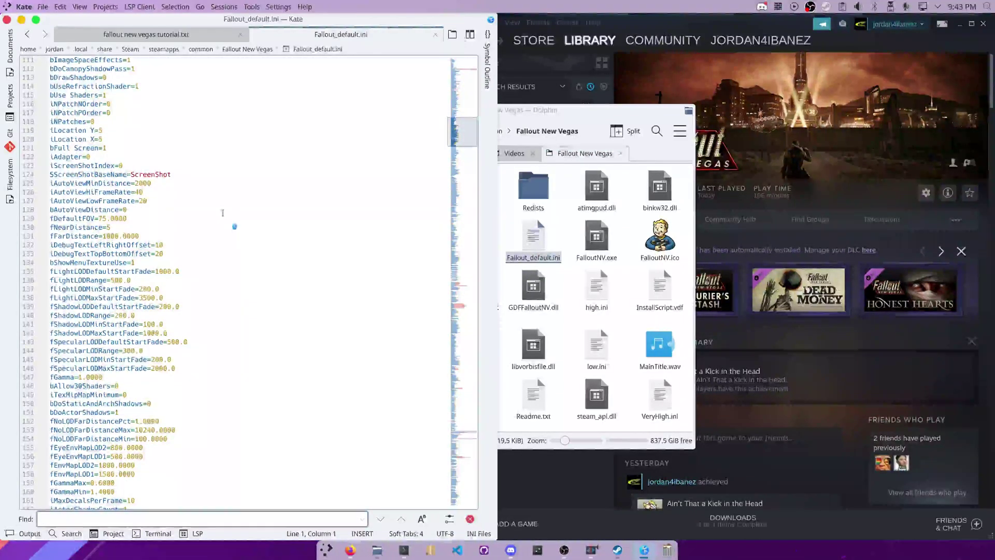
type("control")
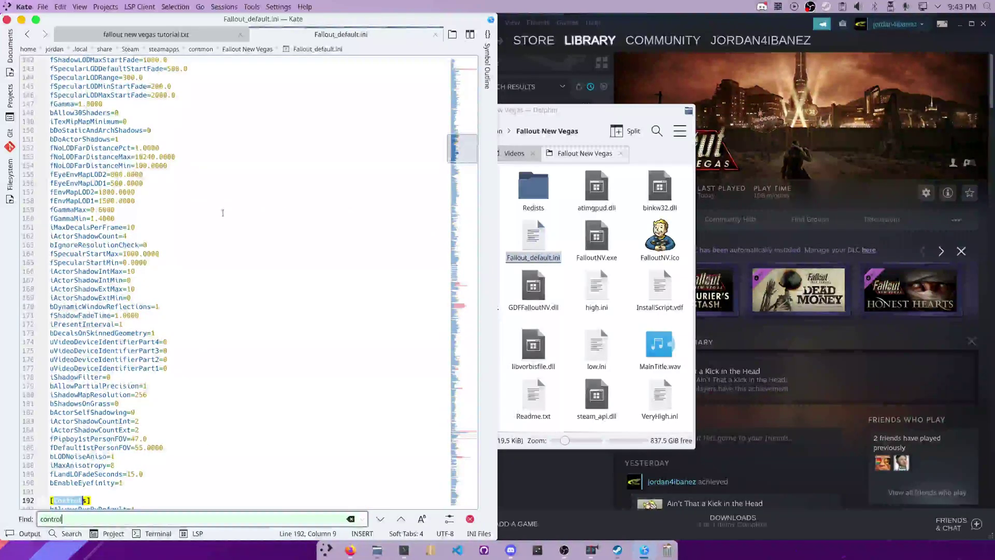
scroll(222, 213, "down", 5)
left_click(199, 398)
key("Return")
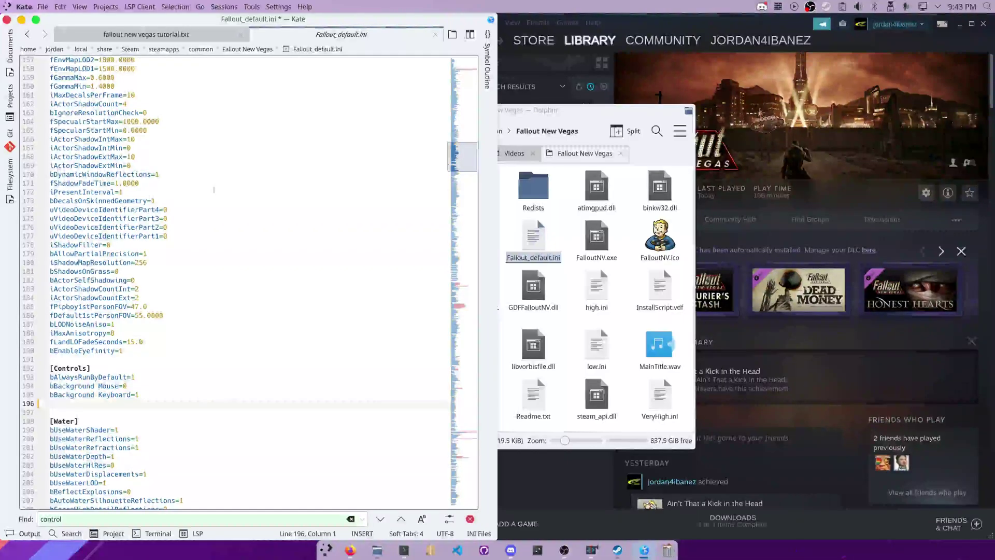
Paste the four fForegroundMouse lines from the tutorial notes under [Controls], then close the file.
left_click(156, 34)
left_click_drag(119, 255, 46, 218)
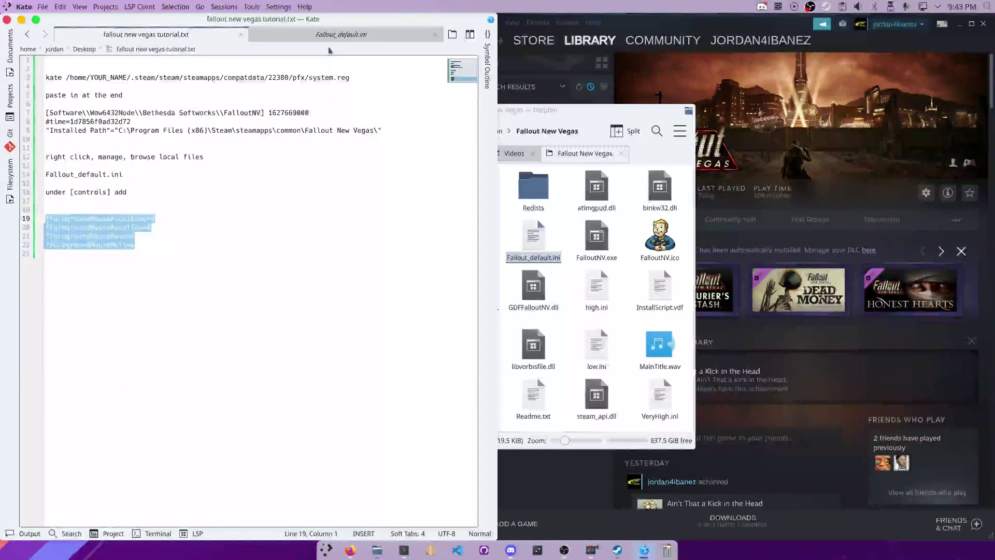
key("ctrl+c")
left_click(341, 34)
key("ctrl+v")
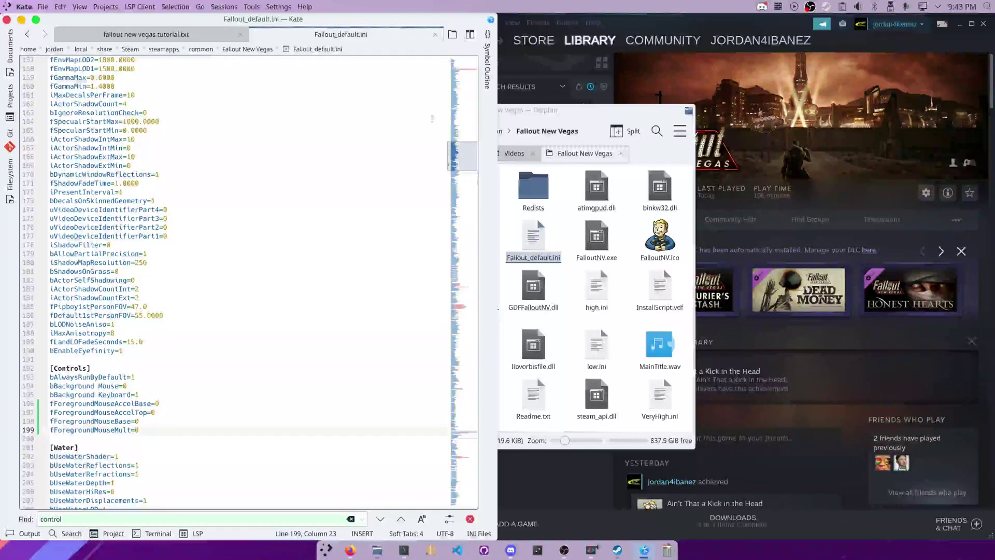
left_click(436, 34)
Close Dolphin, play Fallout: New Vegas from the Steam library, and open the launcher's graphics options.
left_click(544, 110)
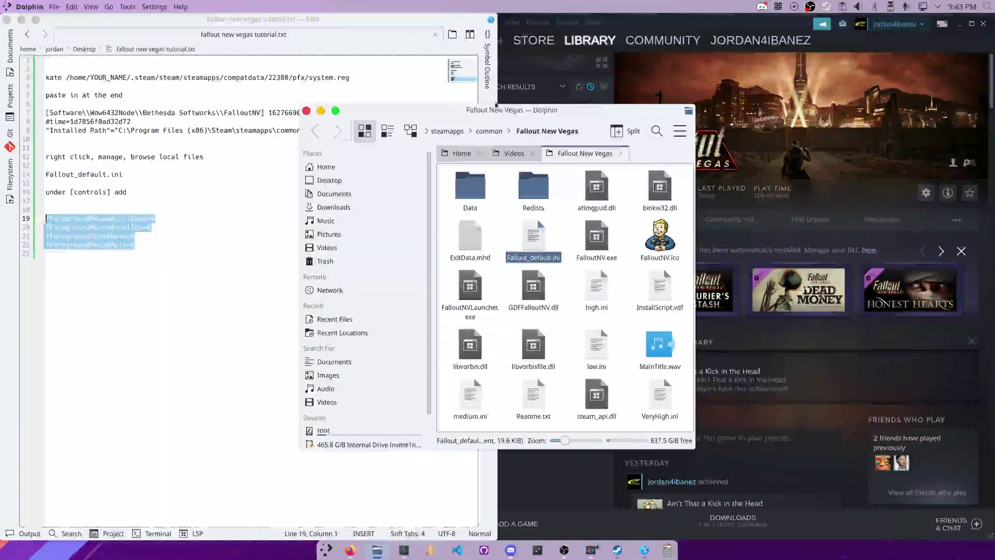
left_click(306, 111)
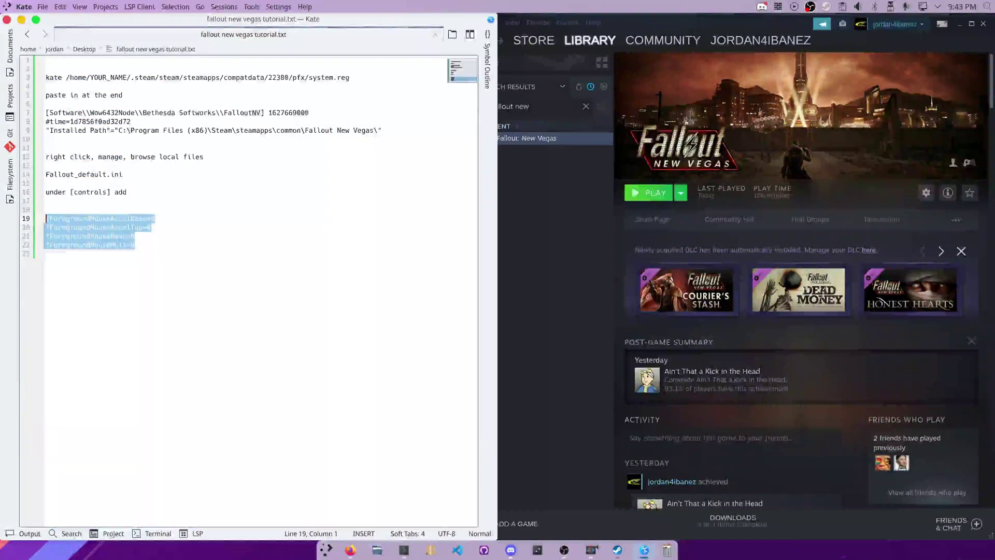
left_click(523, 254)
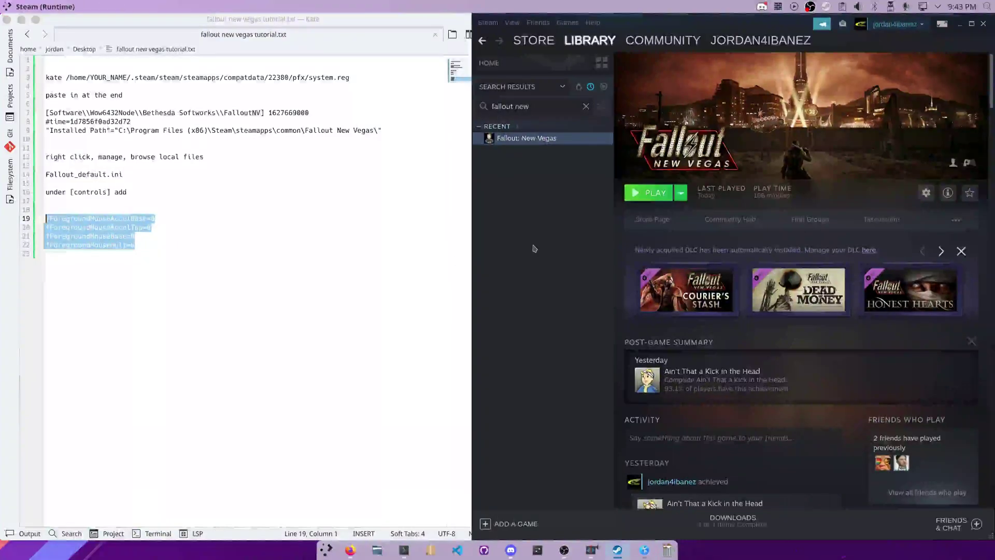
left_click(644, 192)
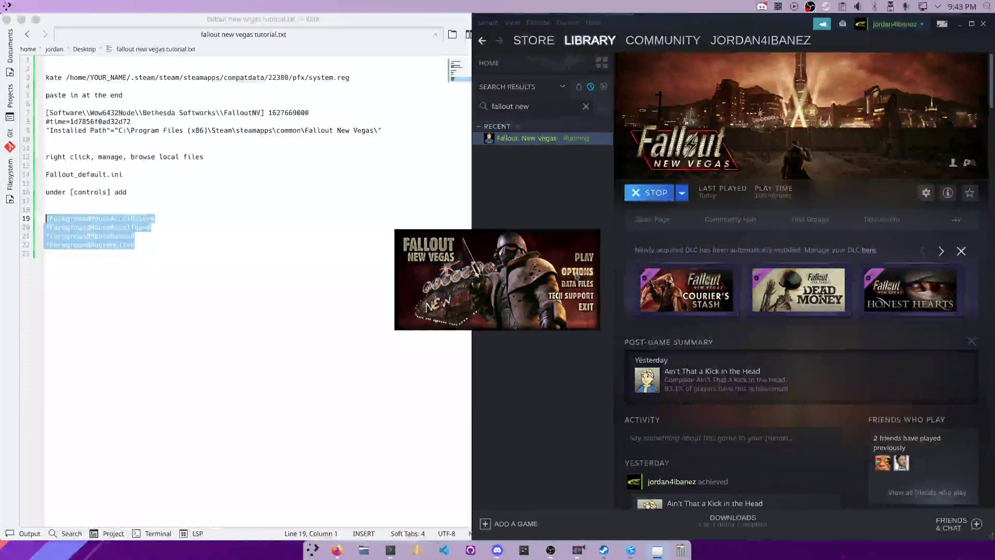
left_click(576, 276)
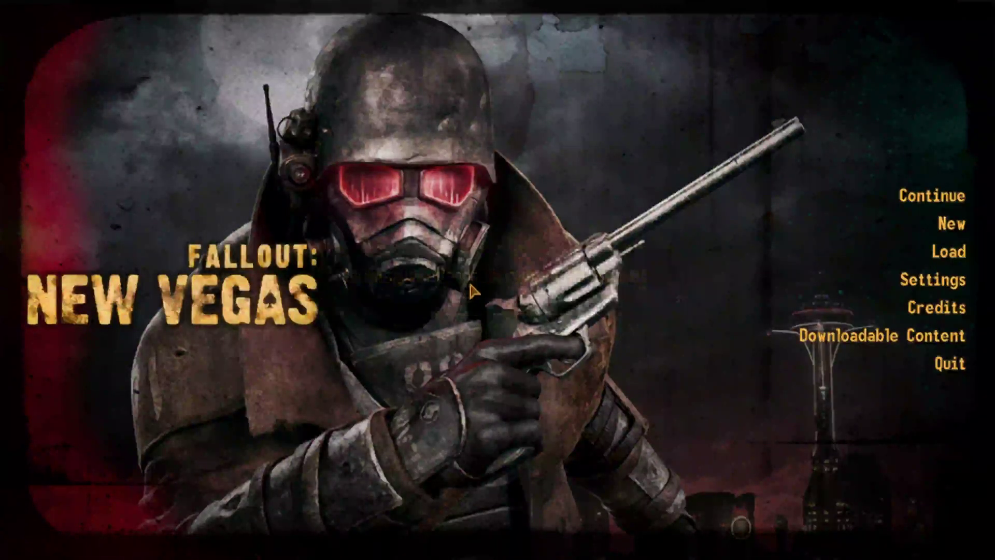
Browse the Downloadable Content list, go back, and choose Continue, confirming with Yes.
left_click(881, 335)
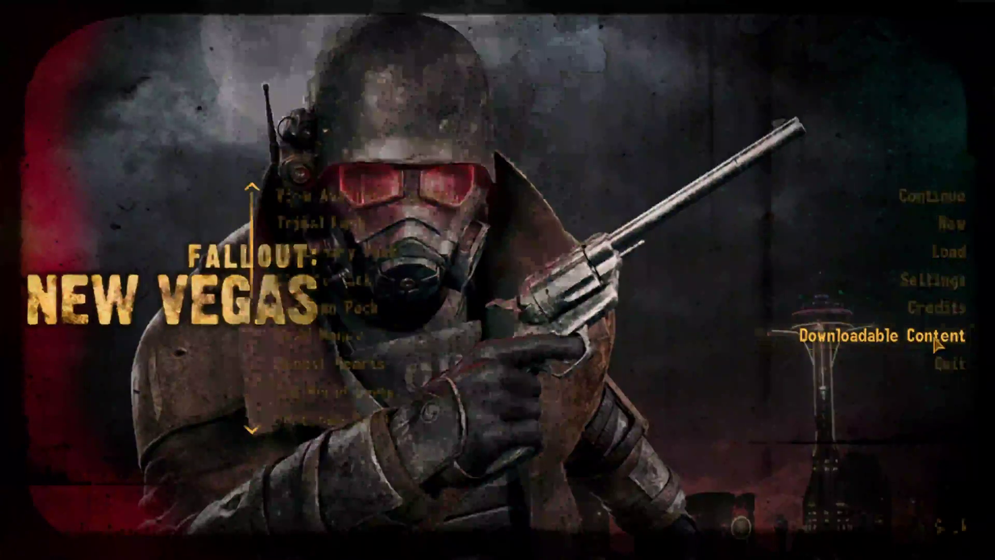
scroll(342, 196, "up", 1)
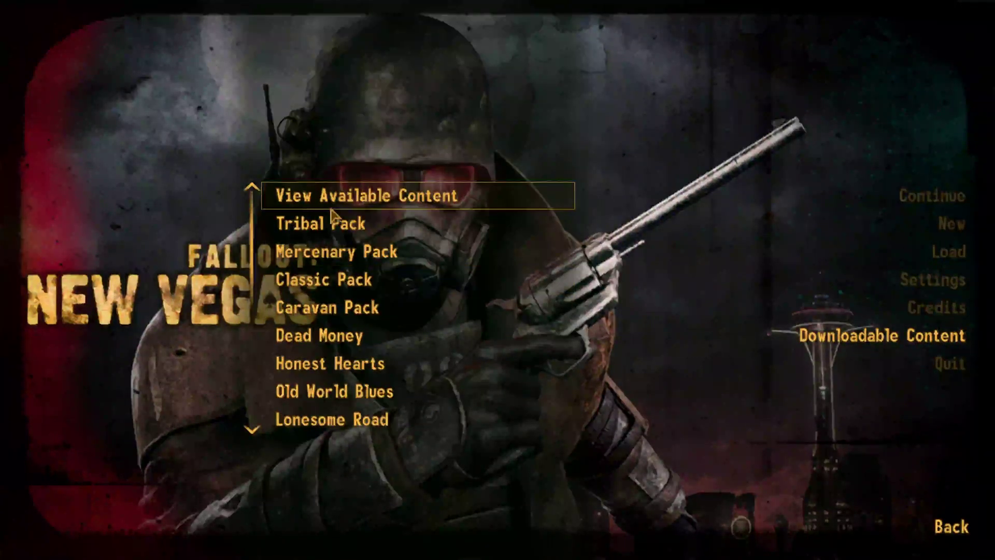
scroll(374, 321, "down", 1)
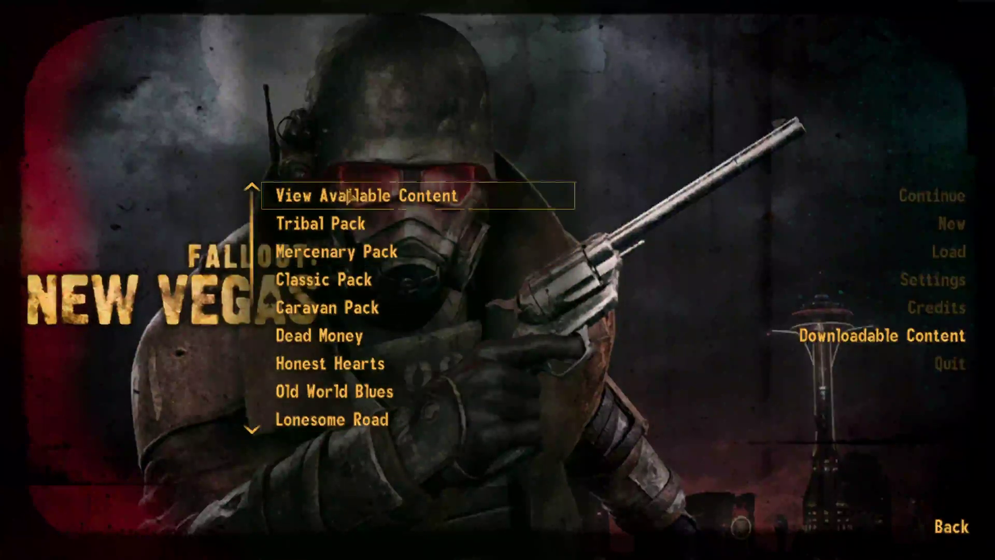
scroll(400, 439, "down", 1)
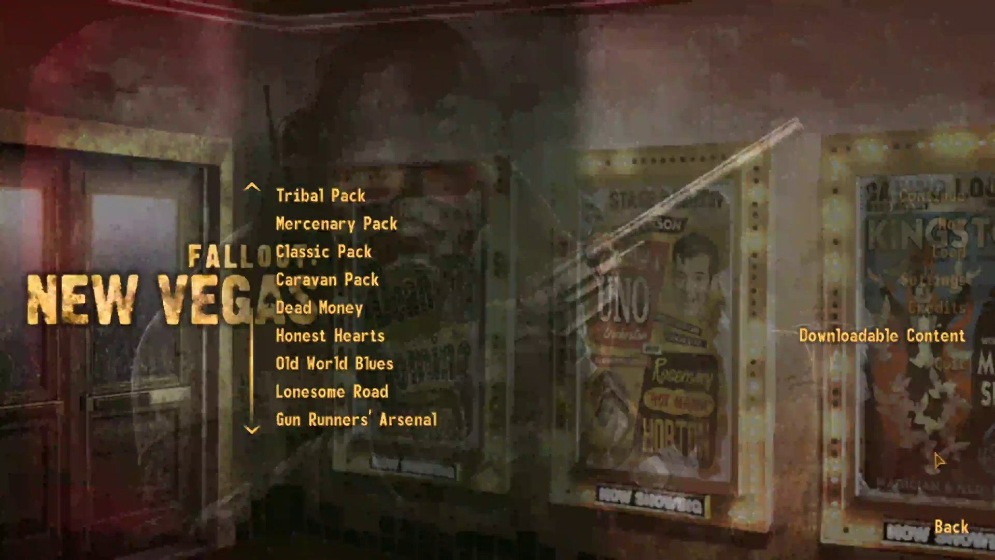
left_click(944, 525)
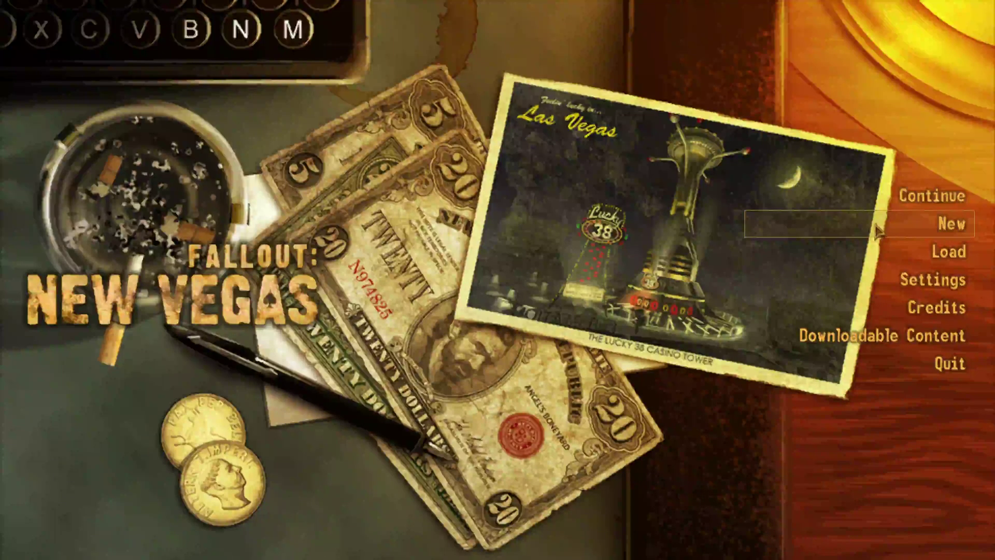
left_click(913, 206)
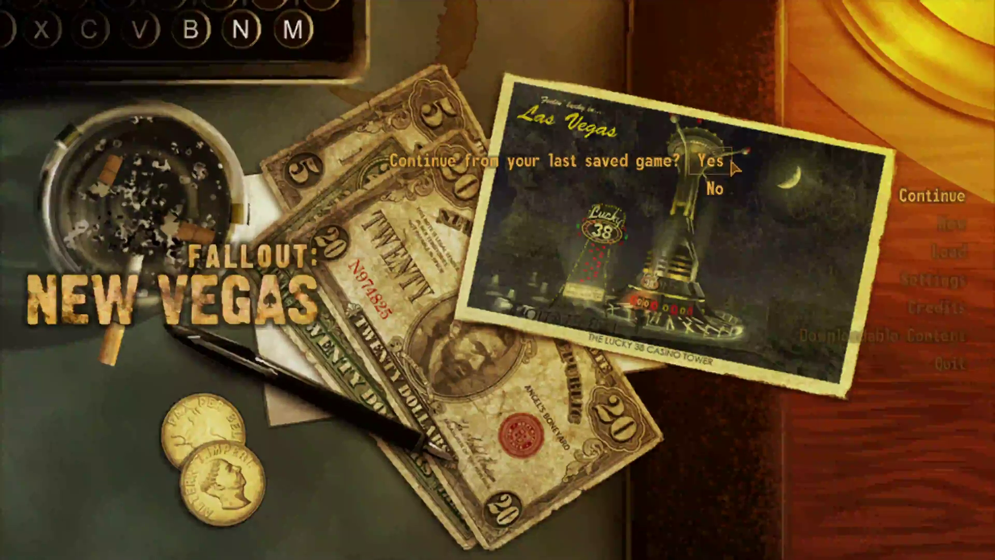
left_click(731, 161)
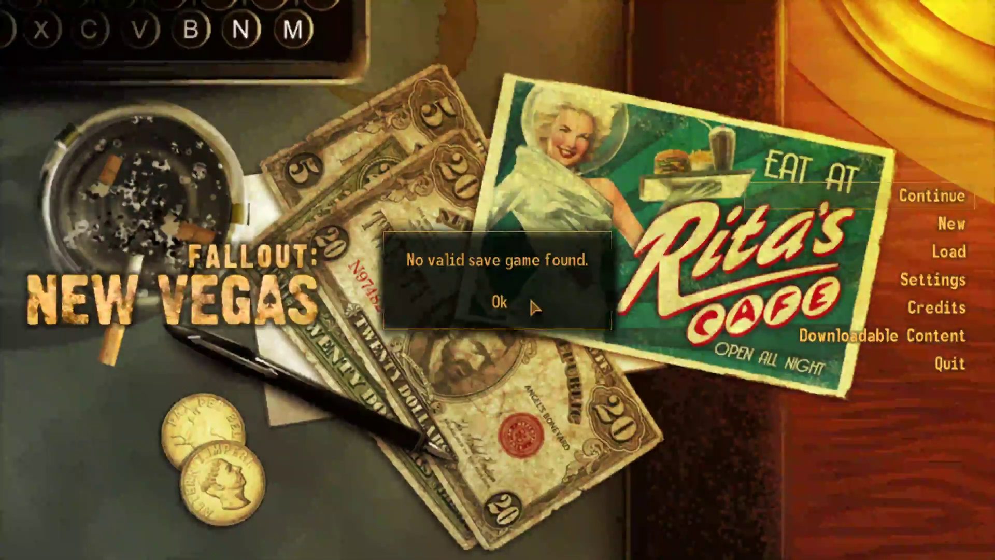
Dismiss 'No valid save game found' and acknowledge the Mercenary Pack items-added notice.
left_click(499, 302)
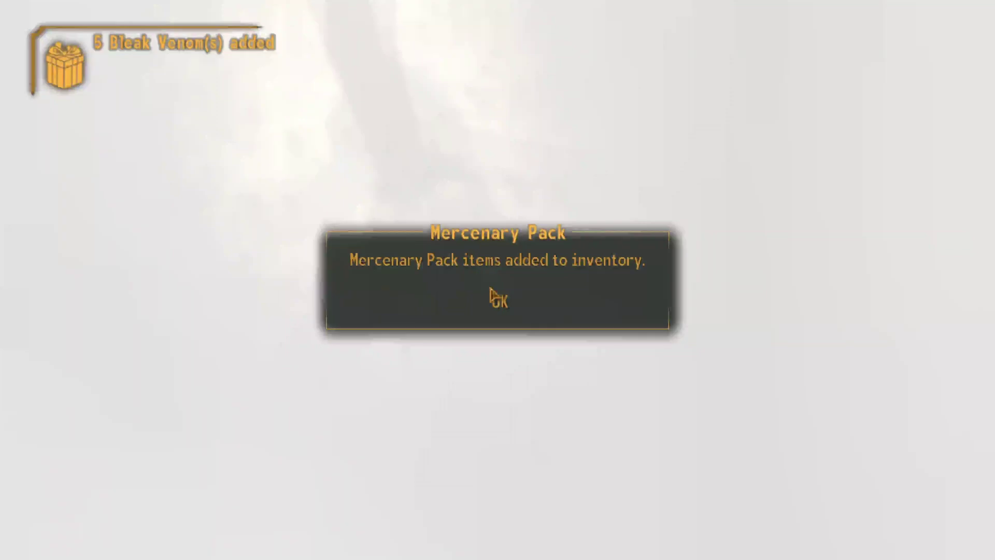
left_click(517, 309)
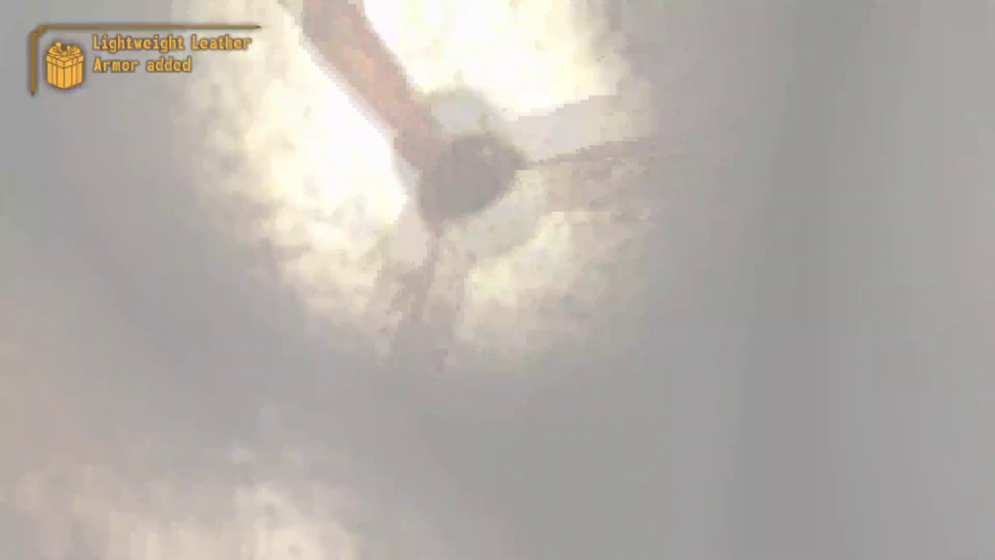